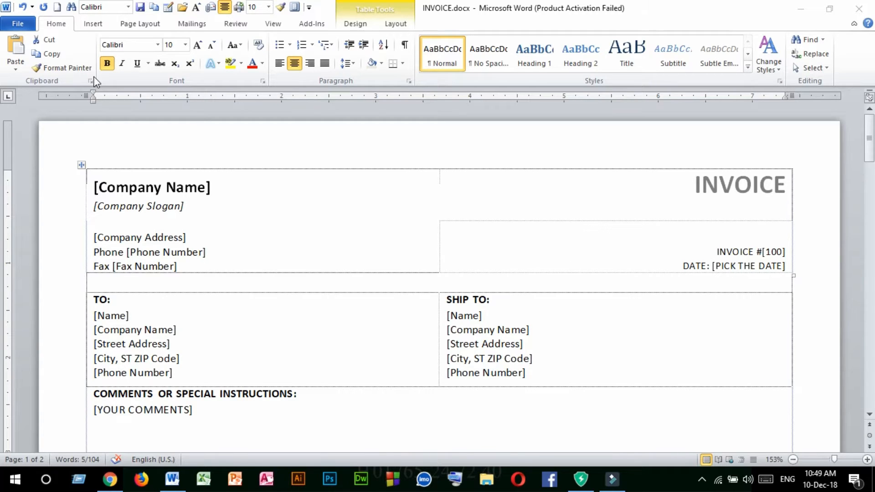
Step: Create a new blank document
{"action": "left_click", "coordinate": [17, 28]}
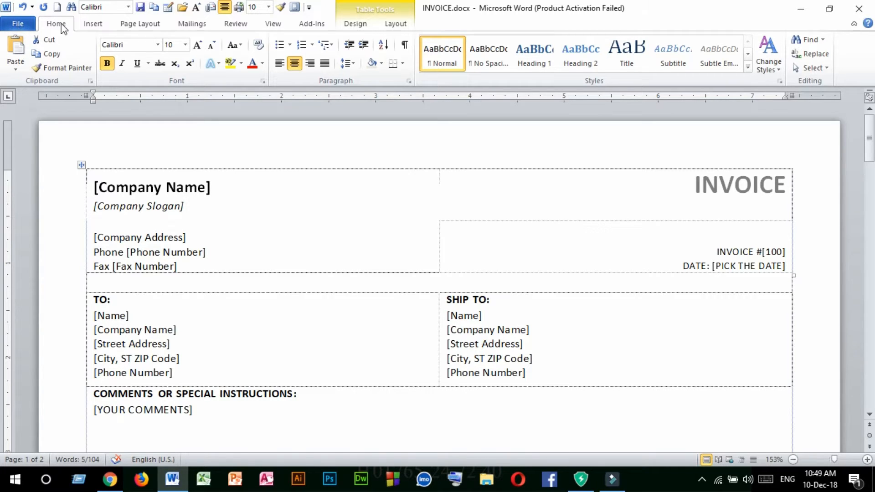
{"action": "left_click", "coordinate": [17, 26]}
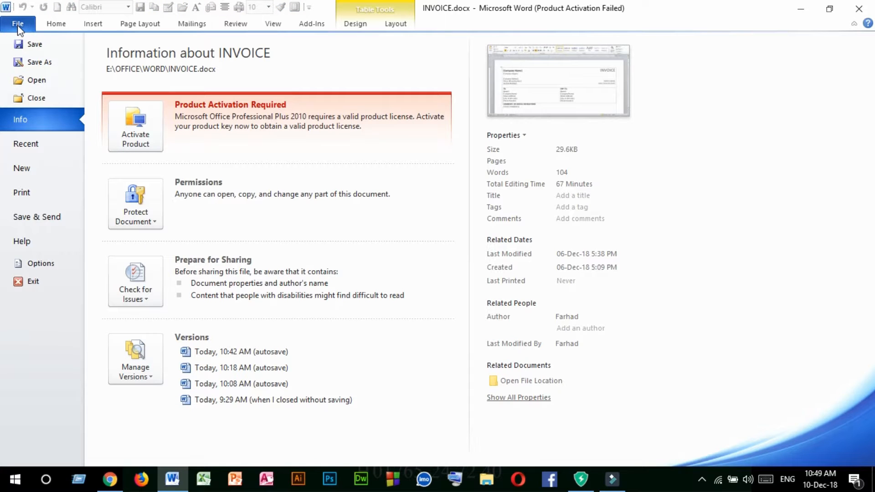
{"action": "left_click", "coordinate": [30, 174]}
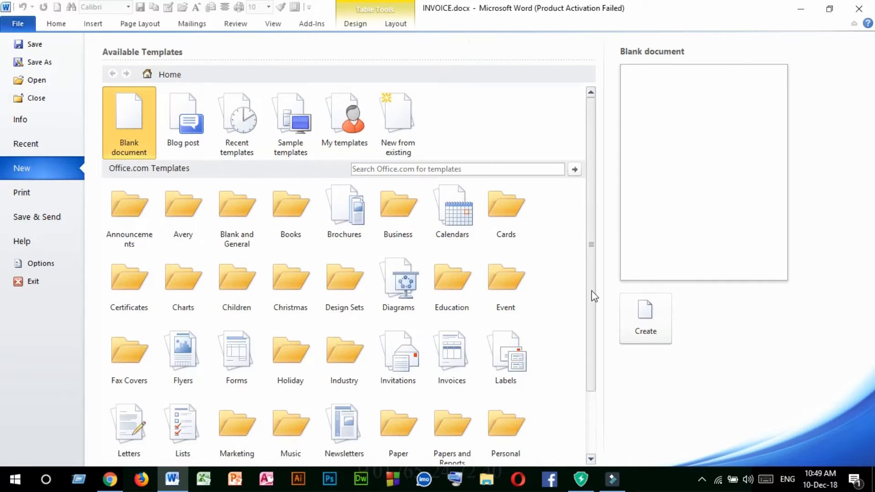
{"action": "left_click", "coordinate": [642, 317]}
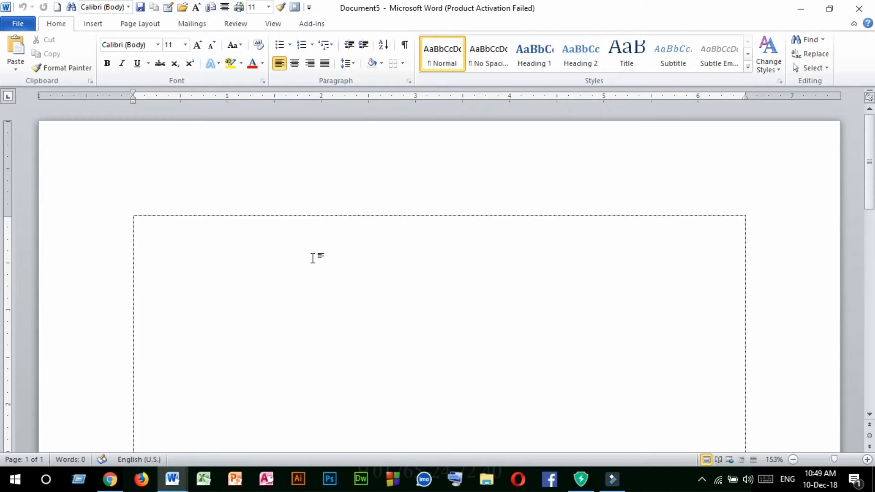
Step: Set the page margins to Narrow and the paper size to A4
{"action": "left_click", "coordinate": [139, 28]}
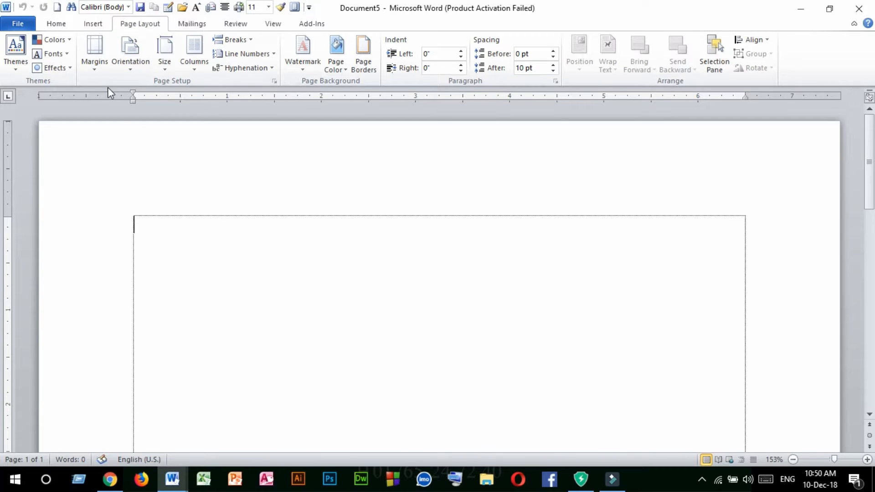
{"action": "left_click", "coordinate": [94, 69]}
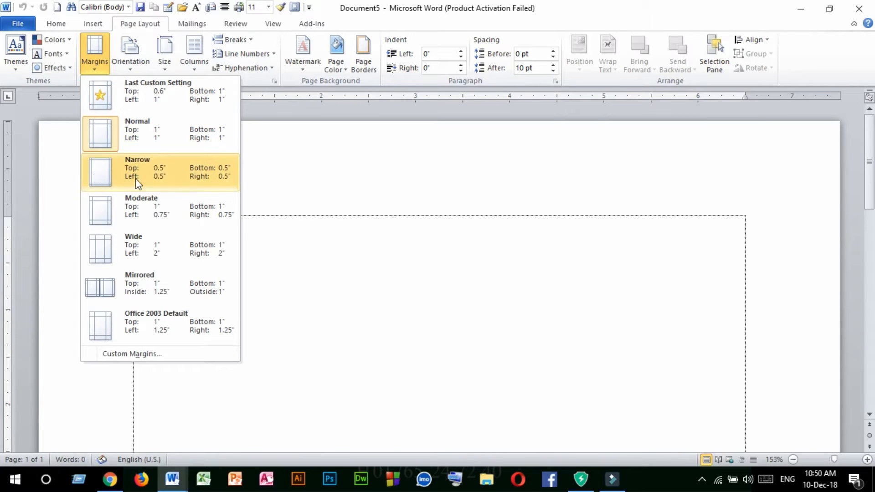
{"action": "left_click", "coordinate": [160, 174]}
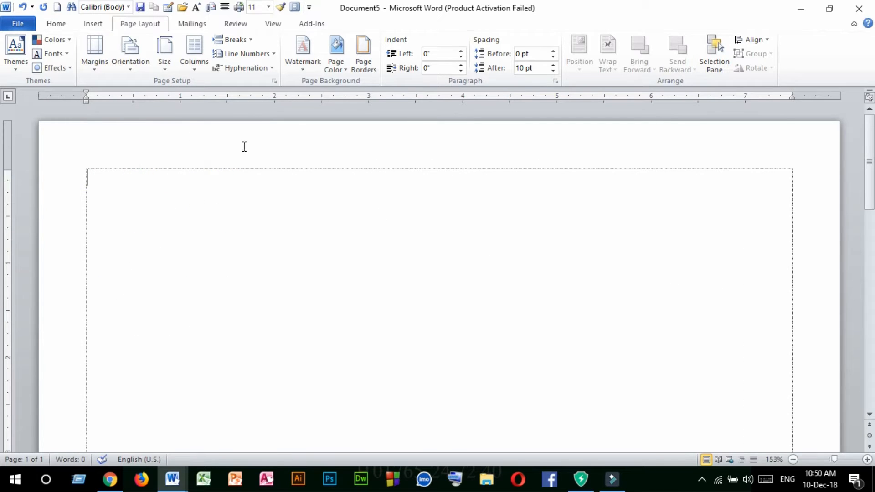
{"action": "left_click", "coordinate": [166, 70]}
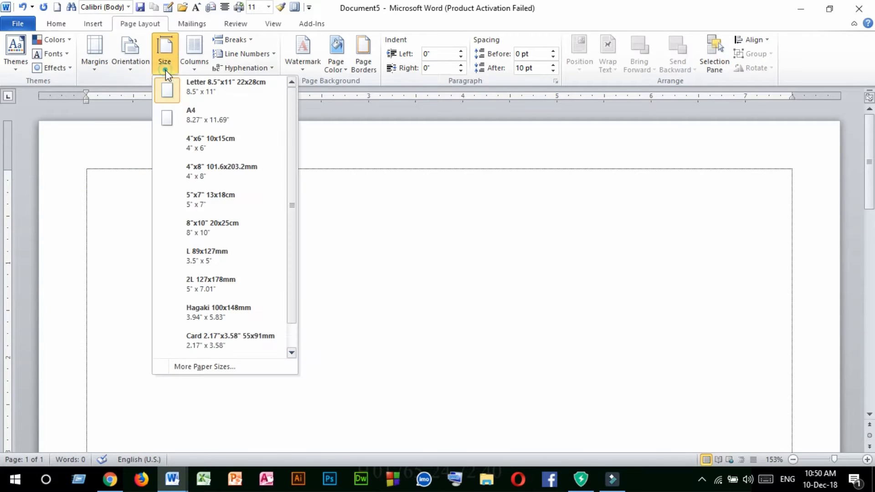
{"action": "left_click", "coordinate": [195, 117]}
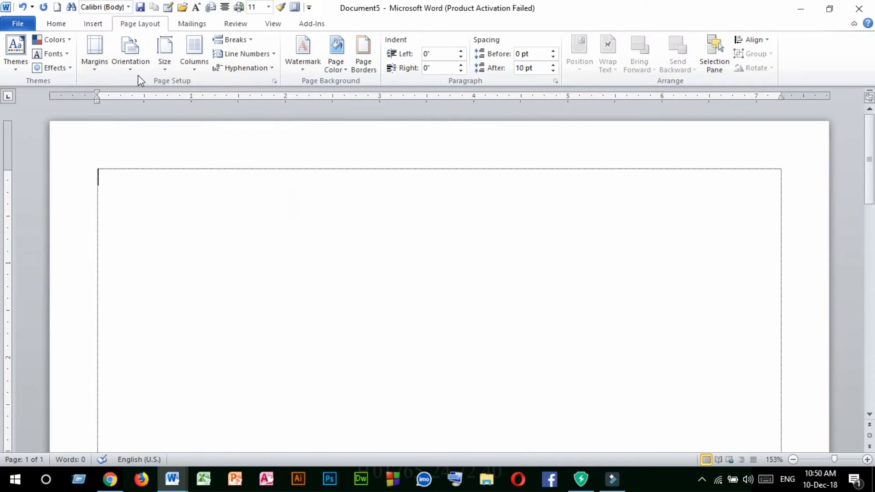
Step: Set the page orientation to Portrait
{"action": "left_click", "coordinate": [128, 67]}
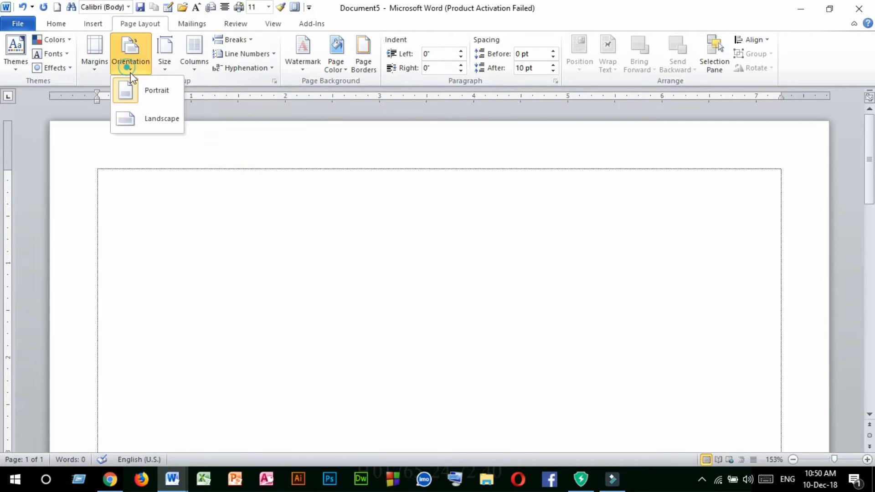
{"action": "left_click", "coordinate": [148, 92]}
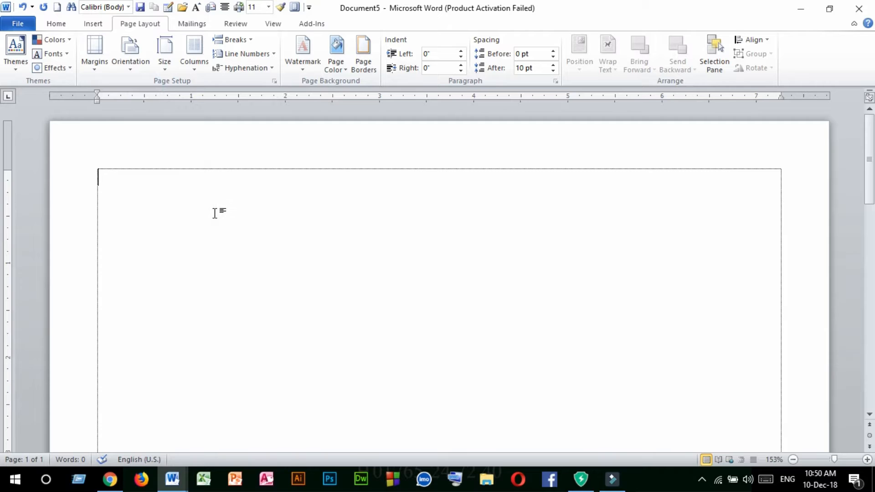
{"action": "scroll", "coordinate": [215, 213], "scroll_direction": "down", "scroll_amount": 1, "text": "ctrl"}
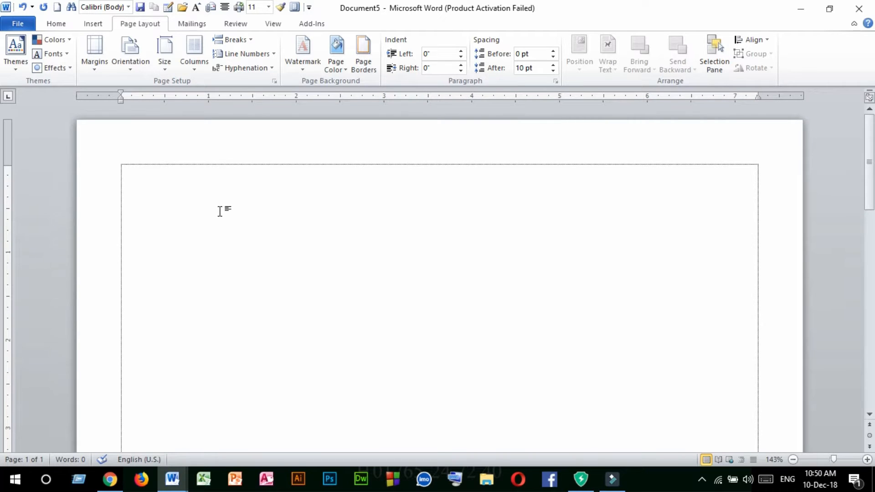
Step: Set the font to Times New Roman for the empty document
{"action": "left_click", "coordinate": [56, 25]}
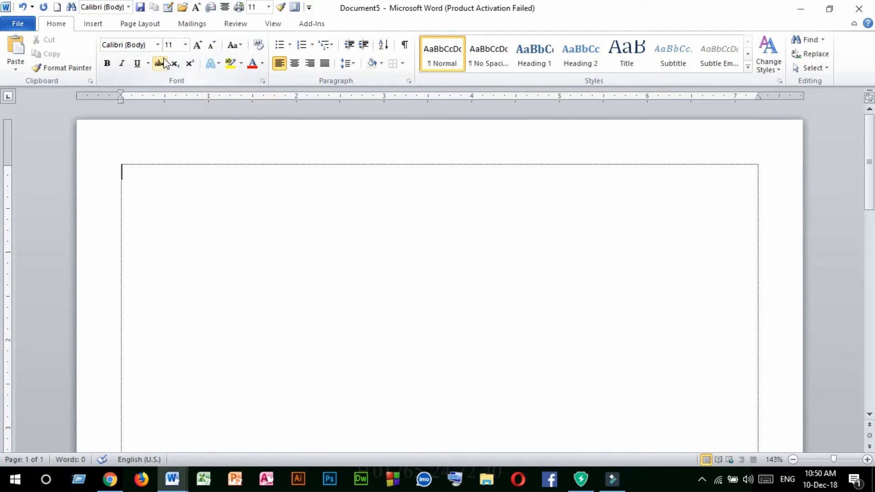
{"action": "left_click", "coordinate": [157, 44]}
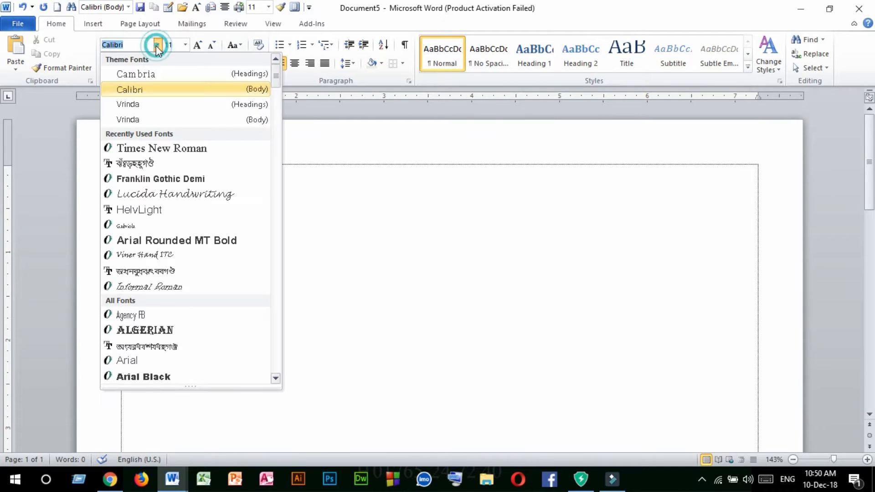
{"action": "left_click", "coordinate": [161, 149]}
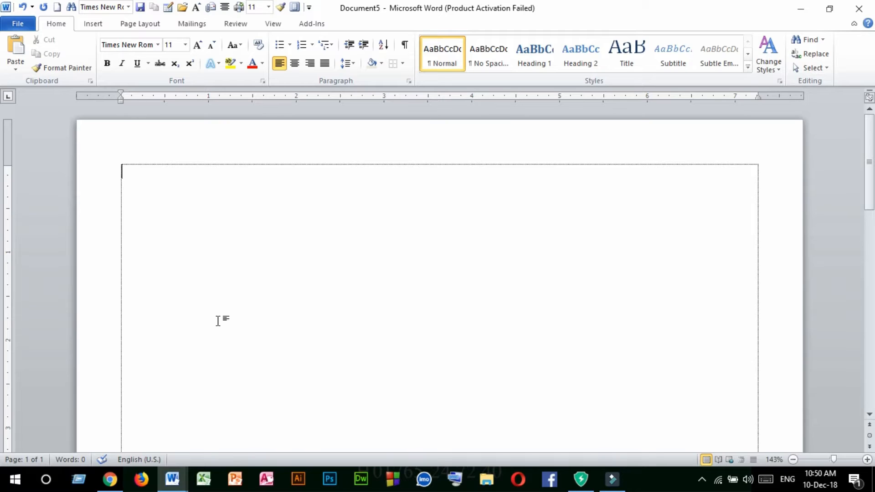
Step: Insert a table with 2 columns and 5 rows and align its side edges with the page margins
{"action": "left_click", "coordinate": [96, 25]}
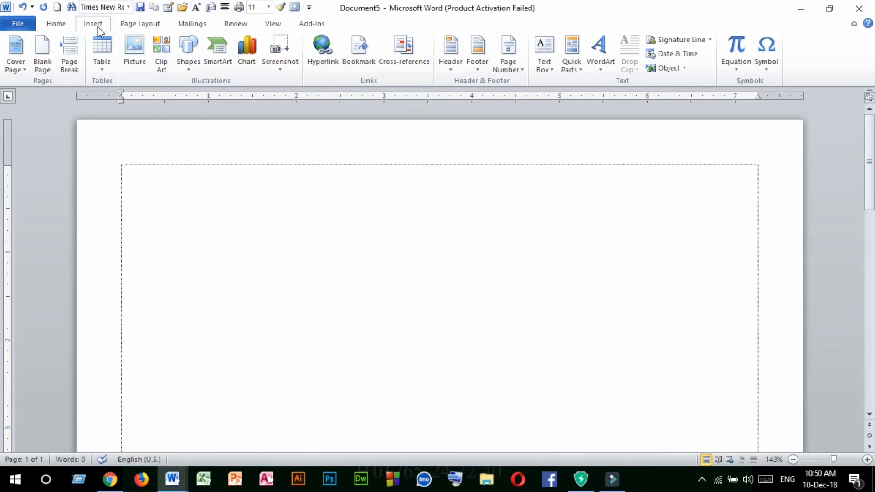
{"action": "left_click", "coordinate": [102, 72]}
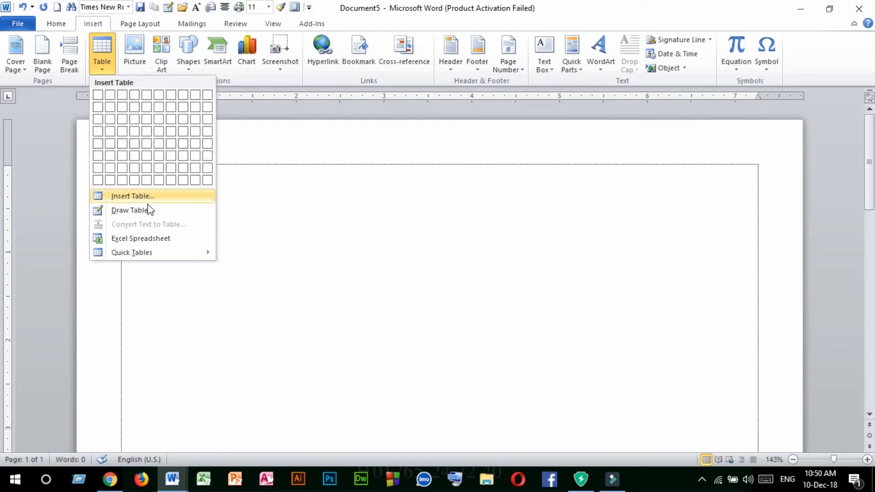
{"action": "left_click", "coordinate": [140, 196]}
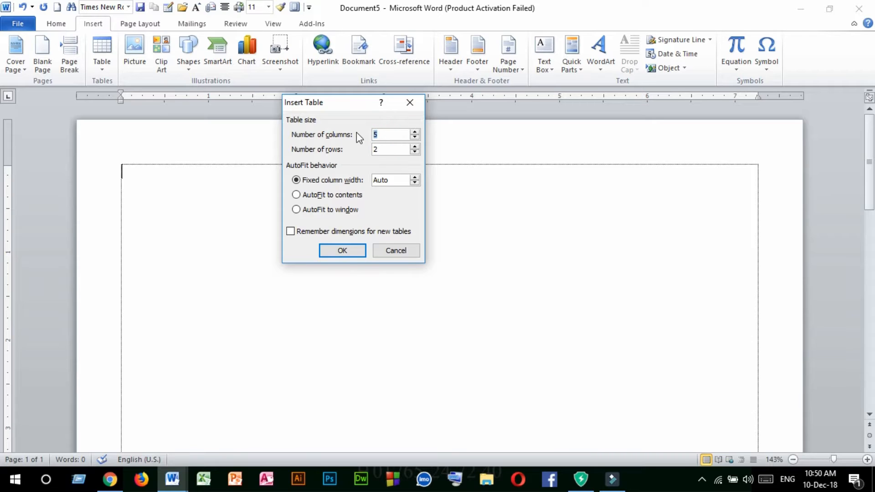
{"action": "double_click", "coordinate": [383, 150]}
{"action": "left_click", "coordinate": [415, 146]}
{"action": "double_click", "coordinate": [385, 148]}
{"action": "left_click", "coordinate": [342, 250]}
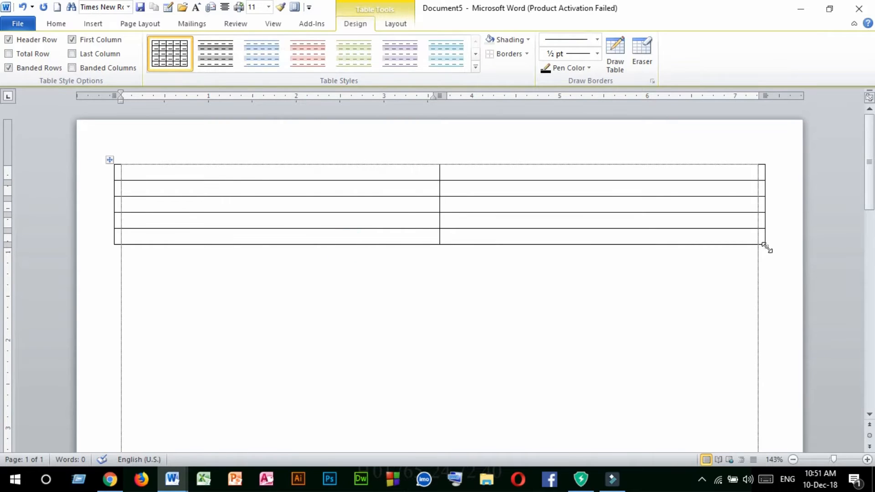
{"action": "left_click_drag", "start_coordinate": [766, 246], "coordinate": [758, 251]}
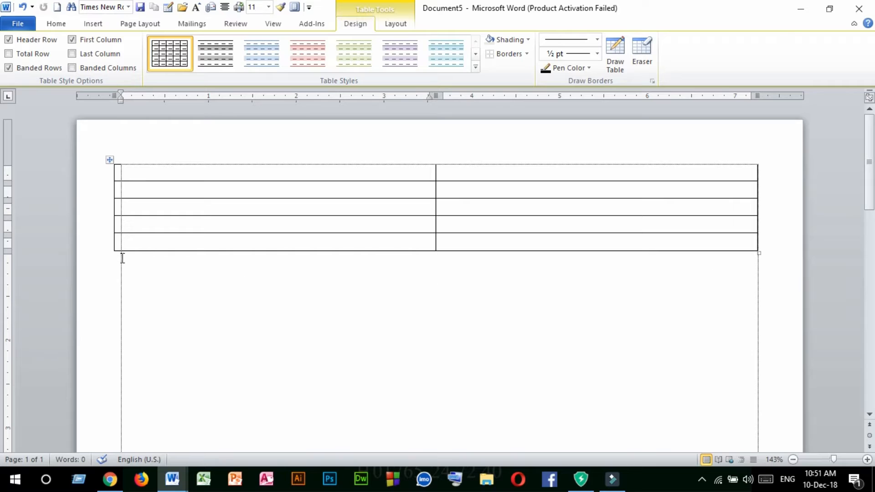
{"action": "left_click_drag", "start_coordinate": [114, 211], "coordinate": [121, 211]}
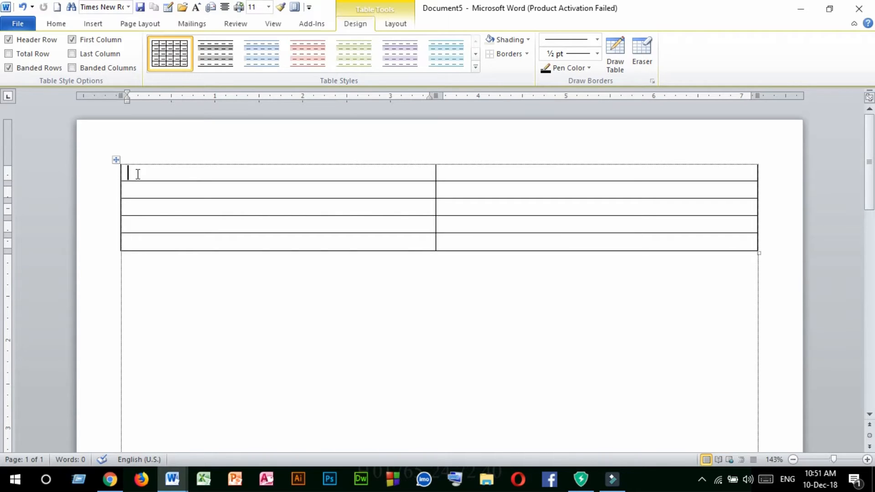
Step: Enter "Company name" in the table's first cell with "Company slowgun" on a second line below it
{"action": "type", "text": "comp"}
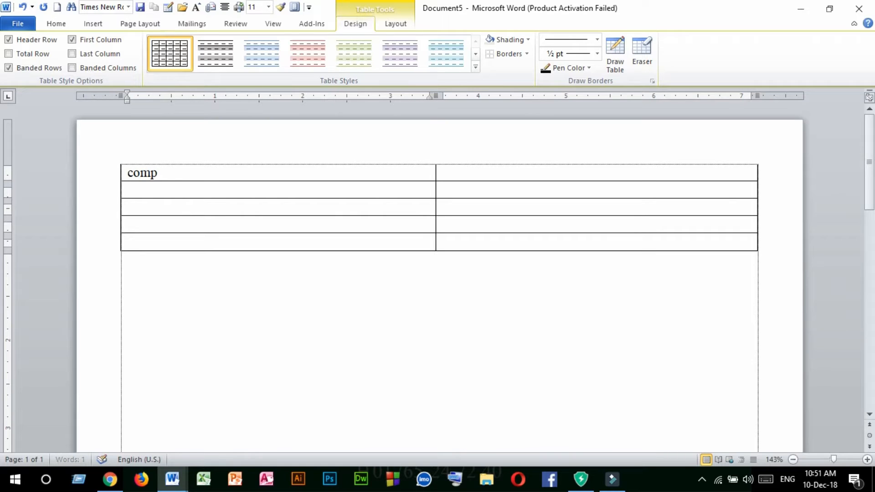
{"action": "type", "text": "any name"}
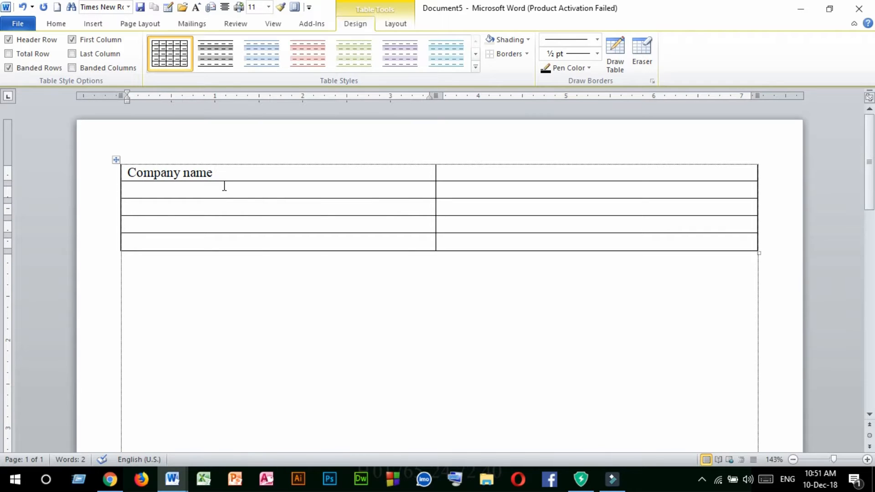
{"action": "key", "text": "Return"}
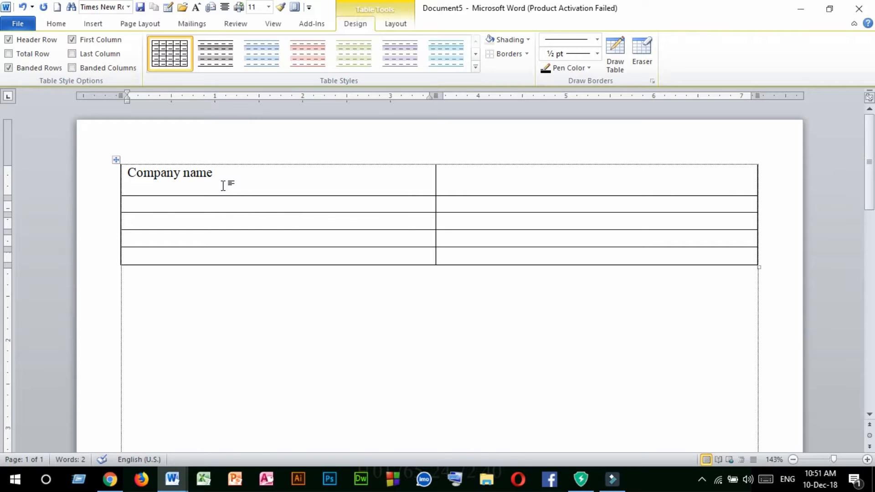
{"action": "type", "text": "slow"}
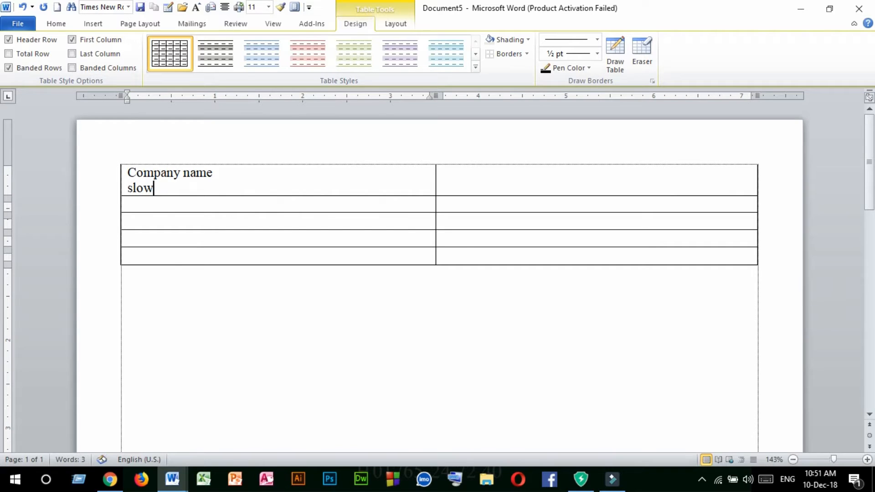
{"action": "type", "text": "gun"}
{"action": "left_click", "coordinate": [128, 188]}
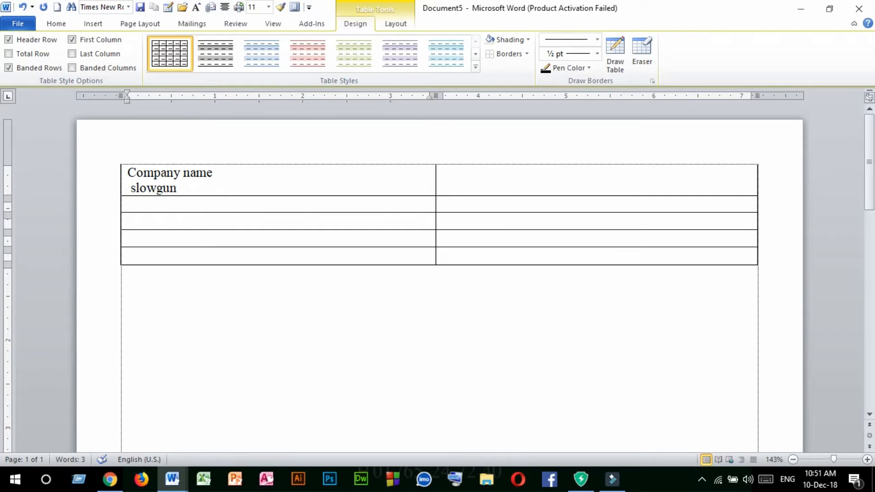
{"action": "type", "text": "Comp"}
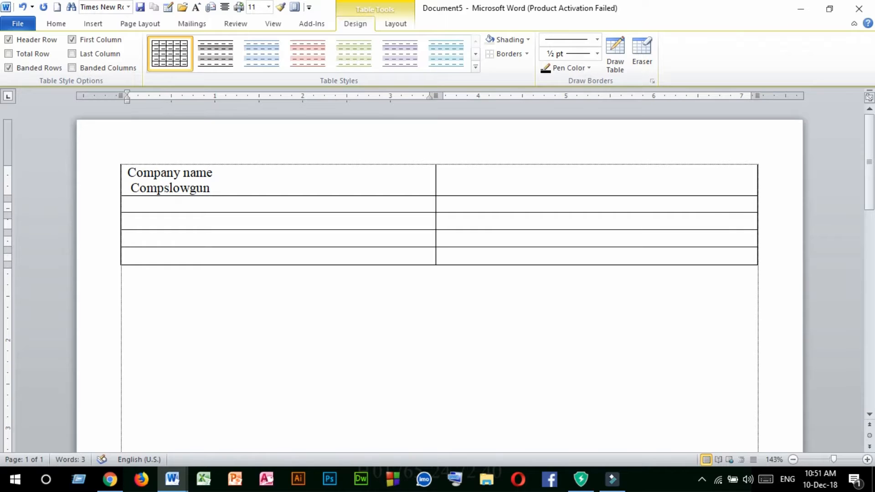
{"action": "type", "text": "any"}
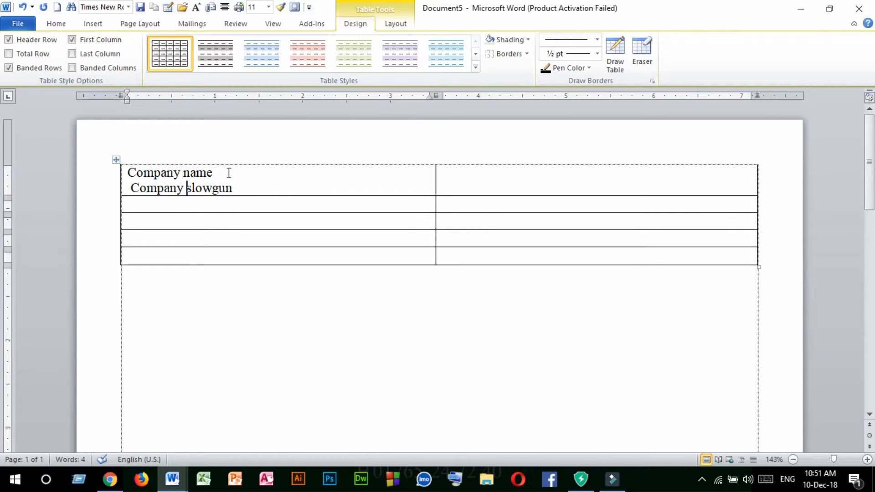
Step: Make the "Company name" line bold and enlarge its font size to 14
{"action": "left_click_drag", "start_coordinate": [230, 173], "coordinate": [156, 167]}
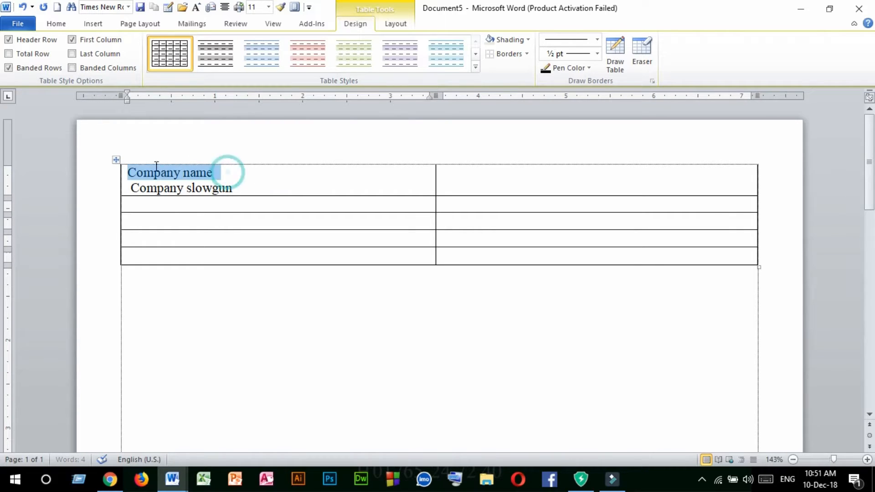
{"action": "left_click", "coordinate": [55, 24]}
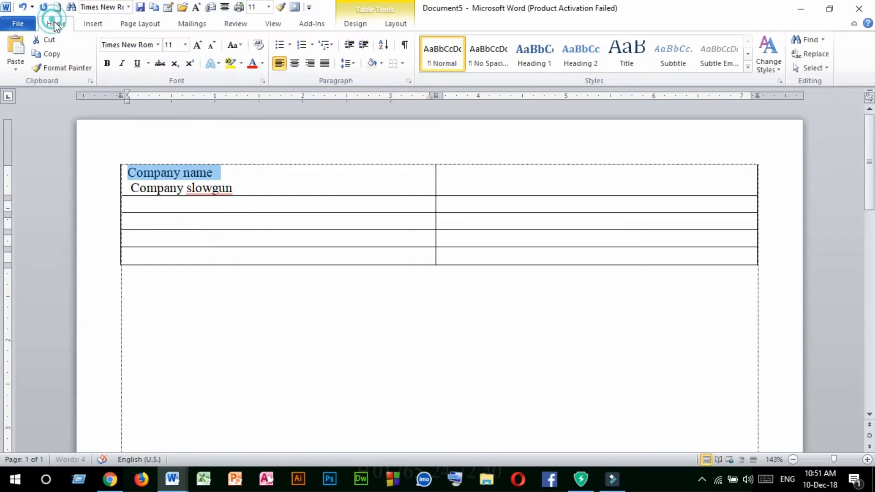
{"action": "left_click", "coordinate": [197, 45]}
{"action": "left_click", "coordinate": [197, 45]}
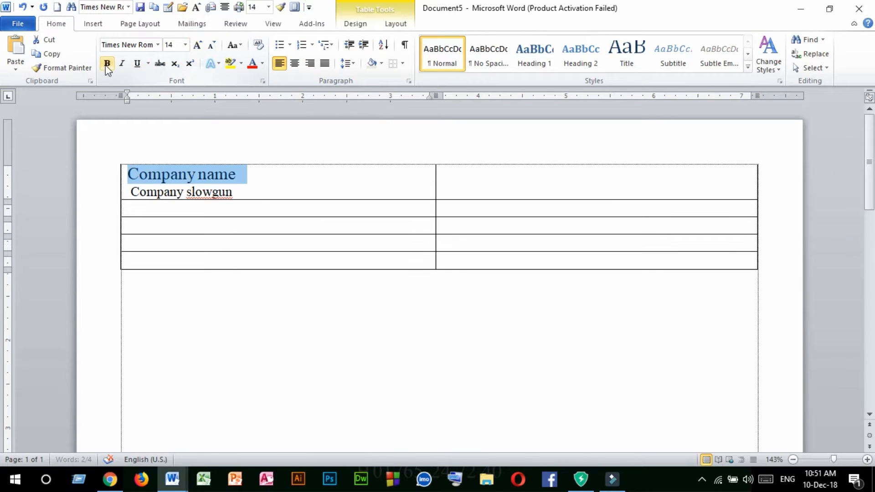
{"action": "left_click", "coordinate": [107, 63]}
Step: Reduce the font size of the "Company slowgun" line to 8
{"action": "triple_click", "coordinate": [233, 190]}
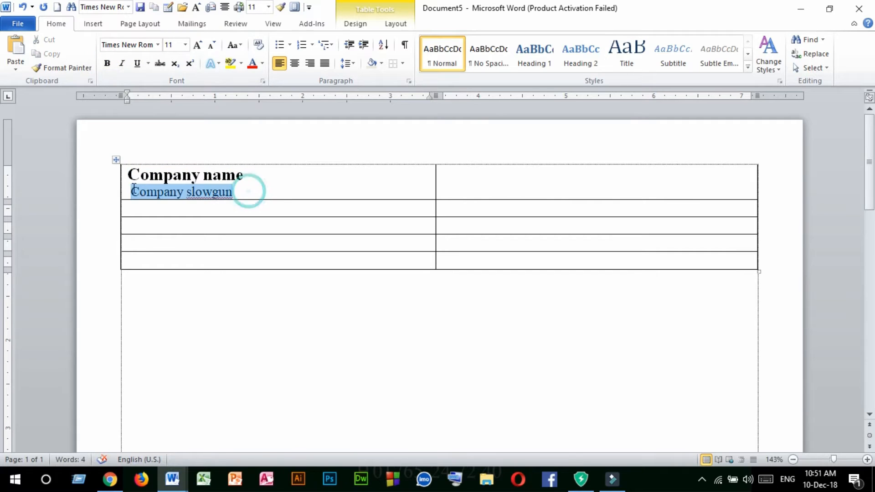
{"action": "left_click", "coordinate": [212, 48]}
{"action": "left_click", "coordinate": [212, 47]}
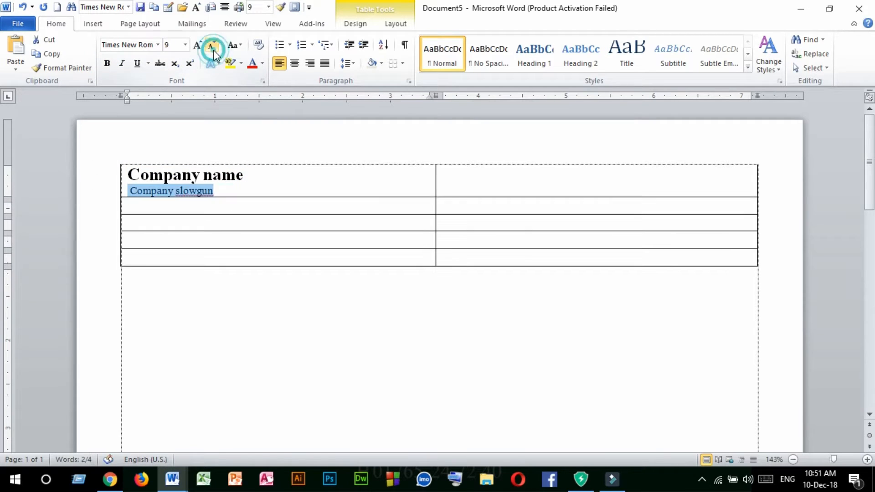
{"action": "left_click", "coordinate": [213, 50]}
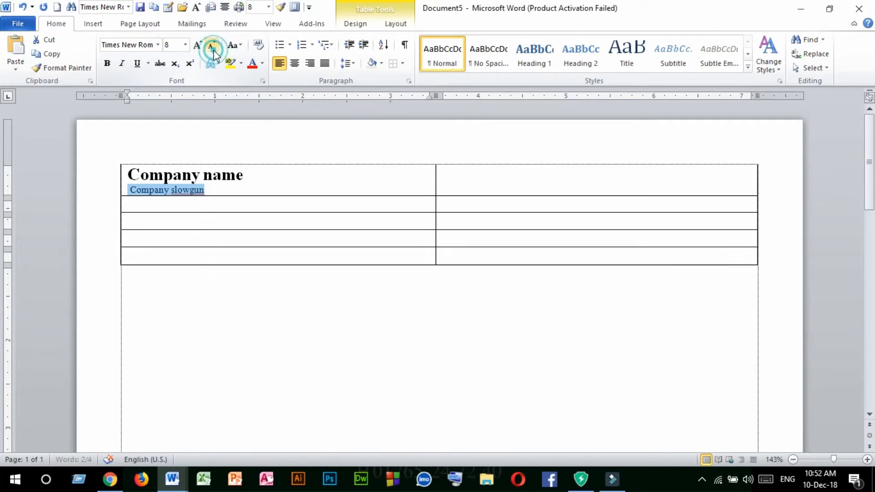
{"action": "left_click", "coordinate": [208, 189]}
{"action": "triple_click", "coordinate": [233, 187]}
{"action": "left_click", "coordinate": [296, 181]}
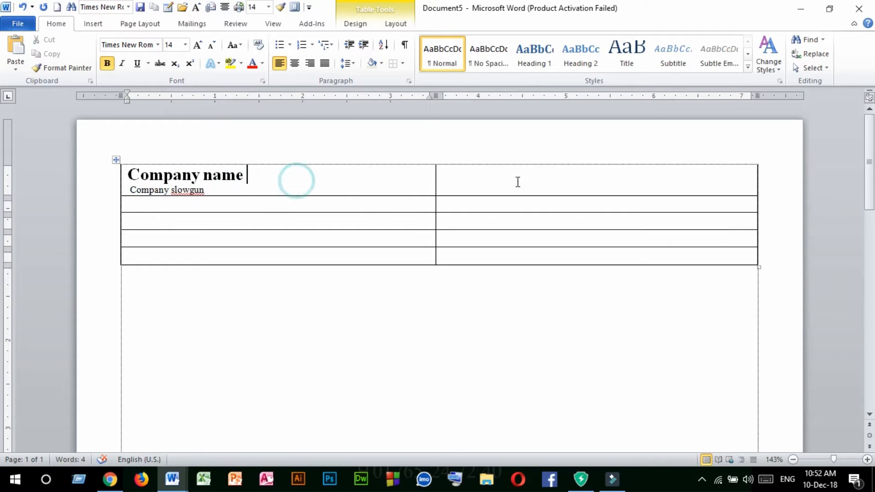
Step: Enter "invoice" in the second cell of the table's first row and convert it to uppercase
{"action": "left_click", "coordinate": [510, 174]}
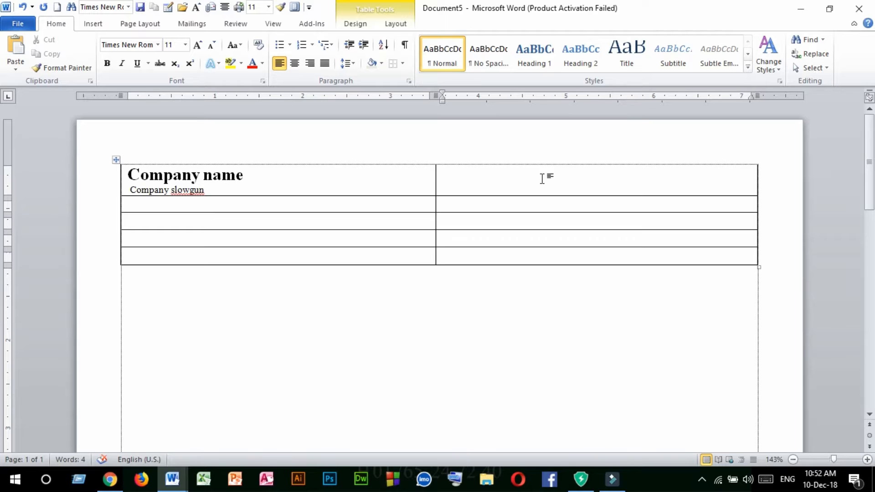
{"action": "type", "text": "invoice"}
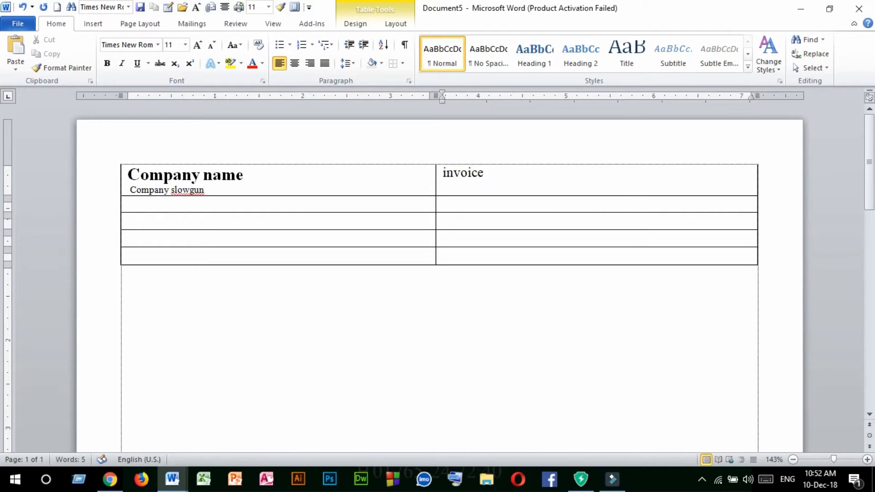
{"action": "left_click_drag", "start_coordinate": [528, 175], "coordinate": [426, 176]}
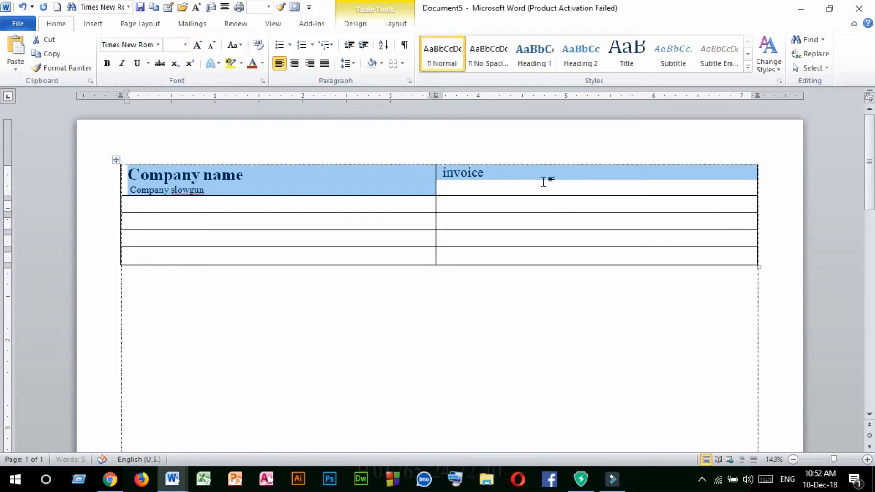
{"action": "left_click", "coordinate": [507, 166]}
{"action": "left_click", "coordinate": [473, 176]}
{"action": "left_click_drag", "start_coordinate": [483, 176], "coordinate": [444, 173]}
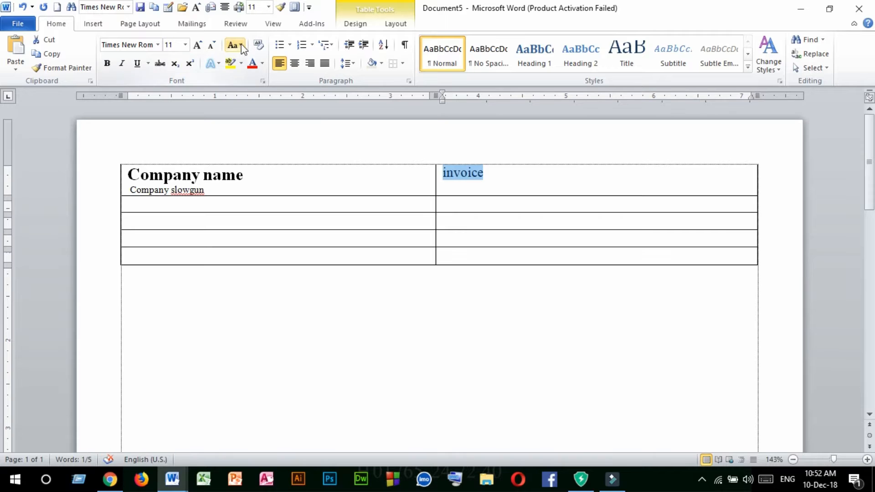
{"action": "left_click", "coordinate": [235, 45]}
{"action": "left_click", "coordinate": [259, 91]}
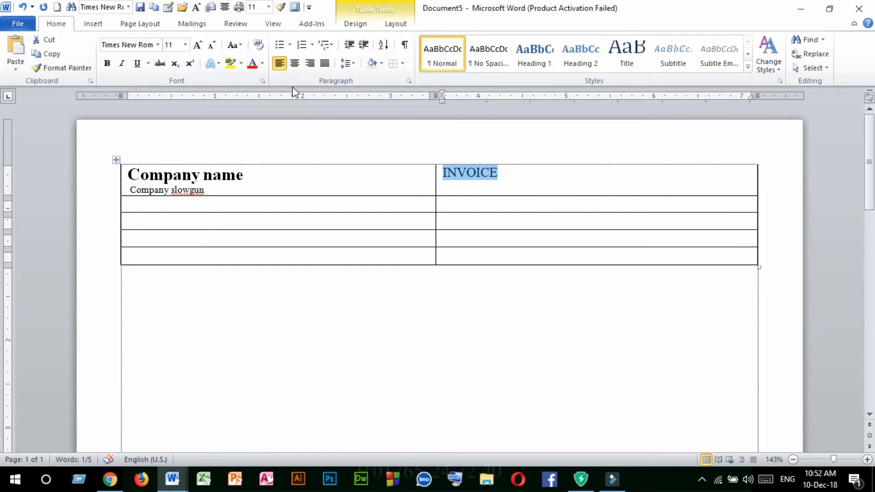
Step: Right-align the "INVOICE" title, enlarge its font size to 16 and make it bold
{"action": "left_click", "coordinate": [310, 64]}
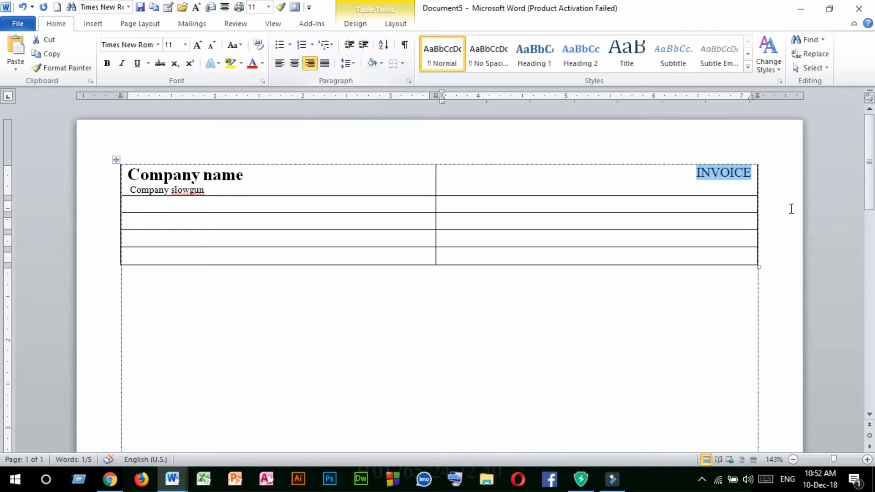
{"action": "left_click", "coordinate": [199, 46]}
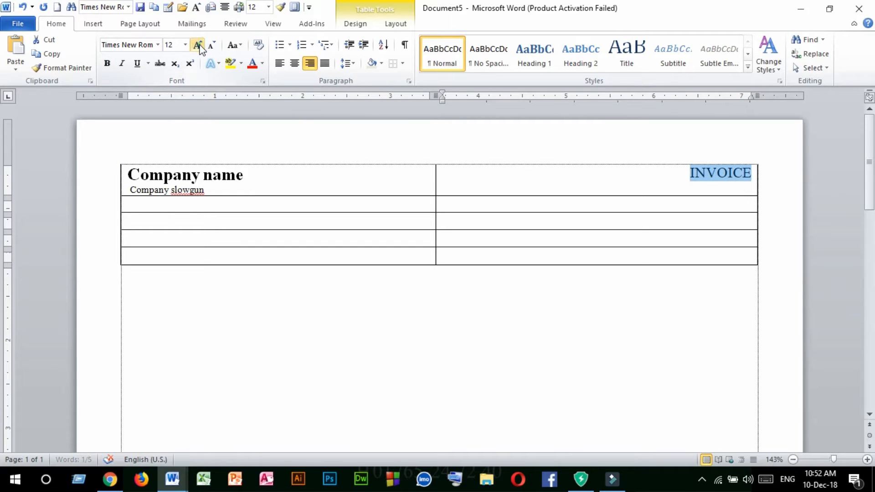
{"action": "left_click", "coordinate": [198, 46]}
{"action": "left_click", "coordinate": [199, 45]}
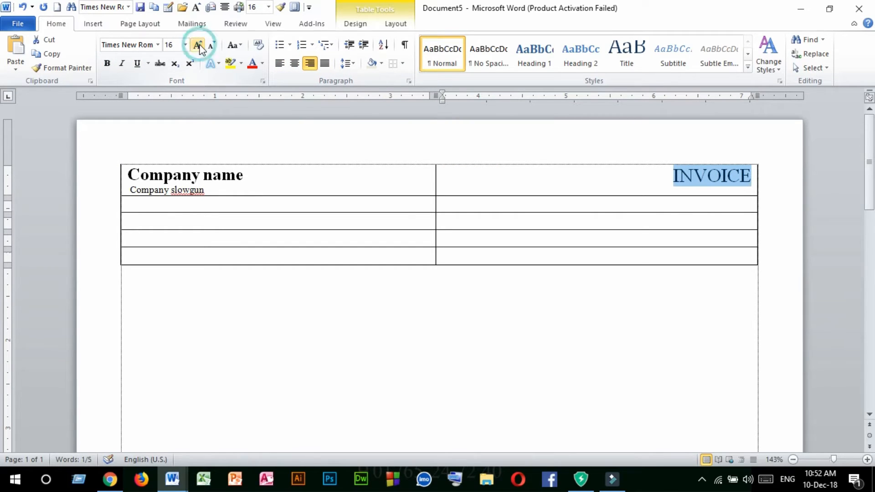
{"action": "left_click", "coordinate": [107, 63]}
{"action": "left_click", "coordinate": [647, 187]}
{"action": "left_click_drag", "start_coordinate": [652, 175], "coordinate": [758, 178]}
{"action": "left_click", "coordinate": [599, 208]}
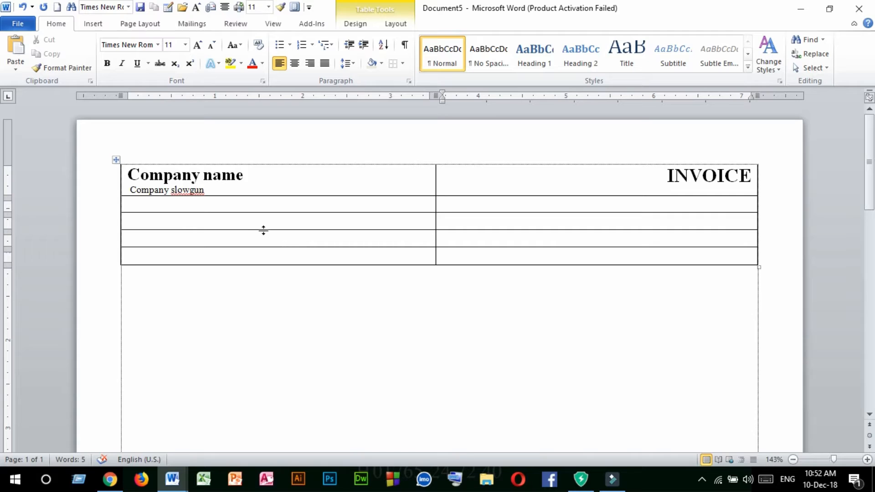
Step: Copy the company address, phone and fax lines from INVOICE.docx into the first cell of the new table's second row
{"action": "left_click", "coordinate": [245, 207]}
{"action": "left_click", "coordinate": [176, 478]}
{"action": "left_click", "coordinate": [134, 427]}
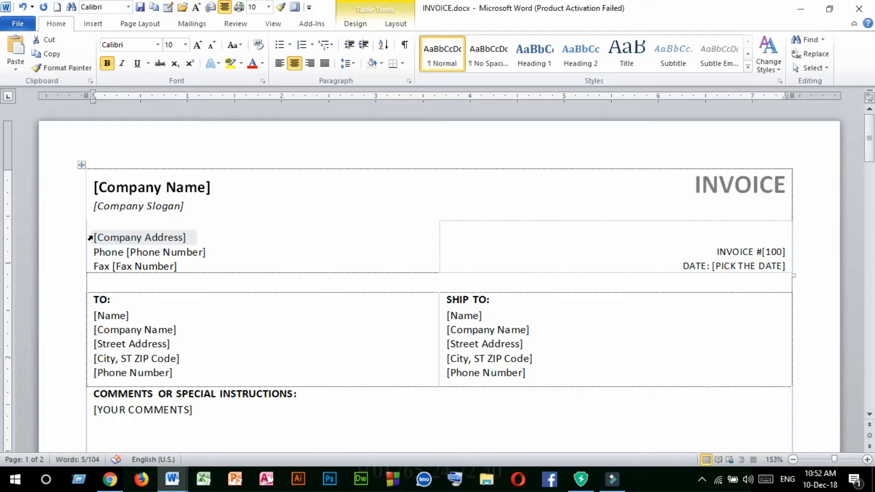
{"action": "left_click_drag", "start_coordinate": [96, 237], "coordinate": [208, 272]}
{"action": "key", "text": "ctrl+c"}
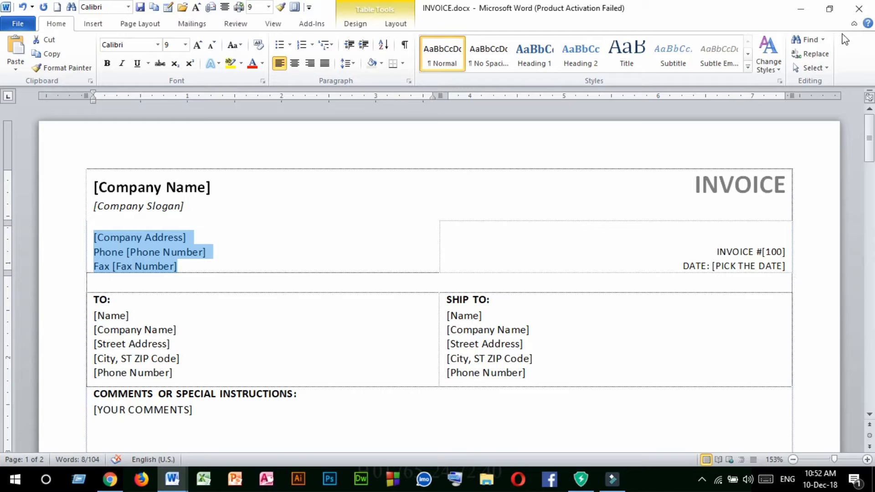
{"action": "left_click", "coordinate": [806, 10]}
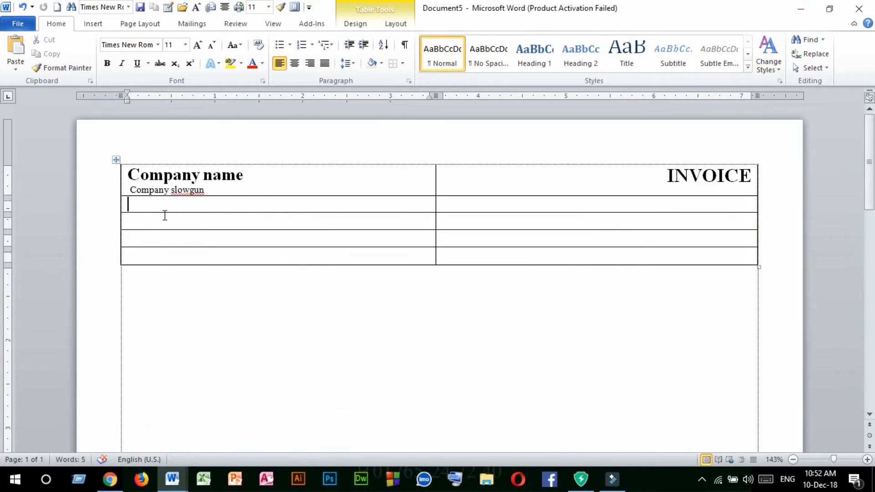
{"action": "left_click", "coordinate": [198, 211]}
{"action": "key", "text": "ctrl+v"}
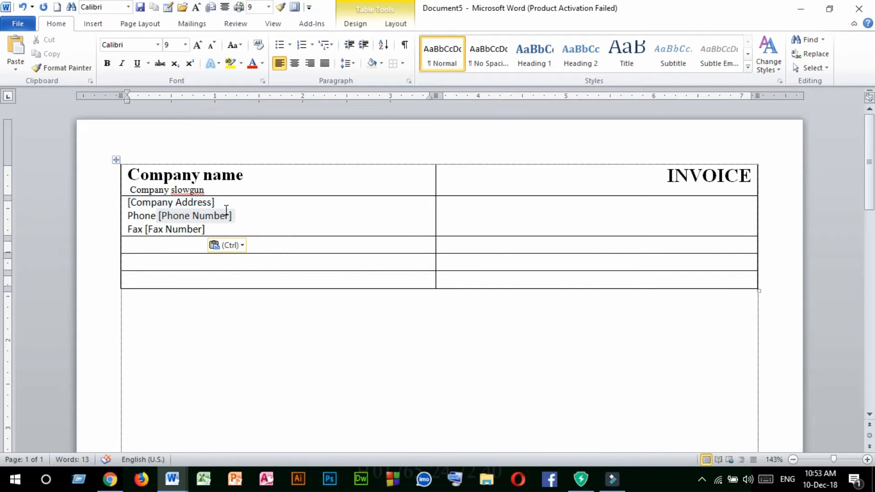
Step: Increase the height of the table's first row to leave space below the "Company slowgun" line
{"action": "left_click", "coordinate": [129, 201]}
{"action": "left_click", "coordinate": [256, 202]}
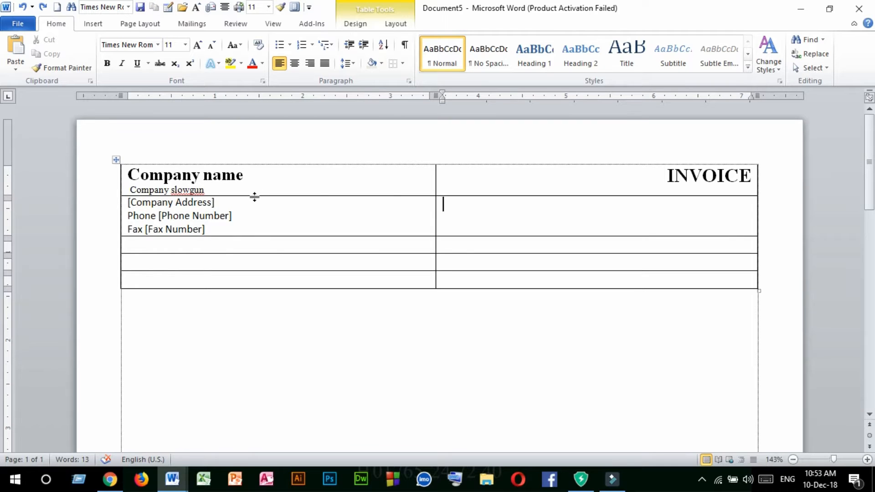
{"action": "left_click_drag", "start_coordinate": [254, 196], "coordinate": [261, 224]}
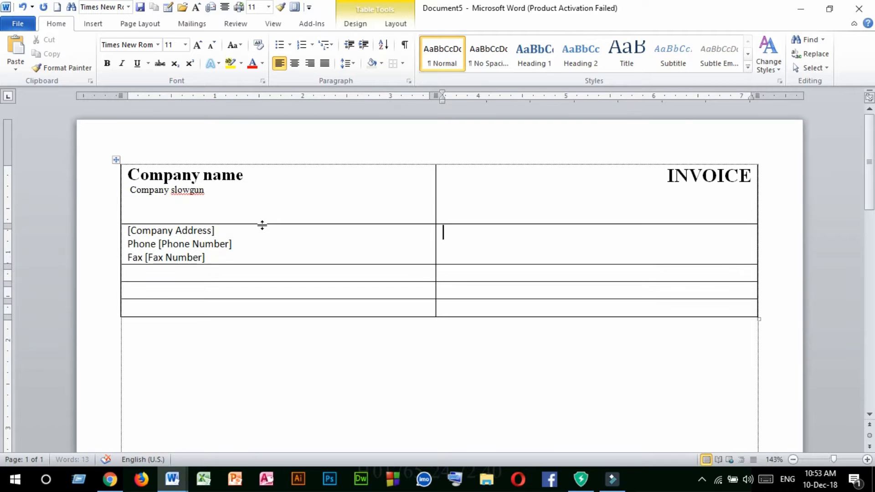
{"action": "left_click", "coordinate": [242, 246]}
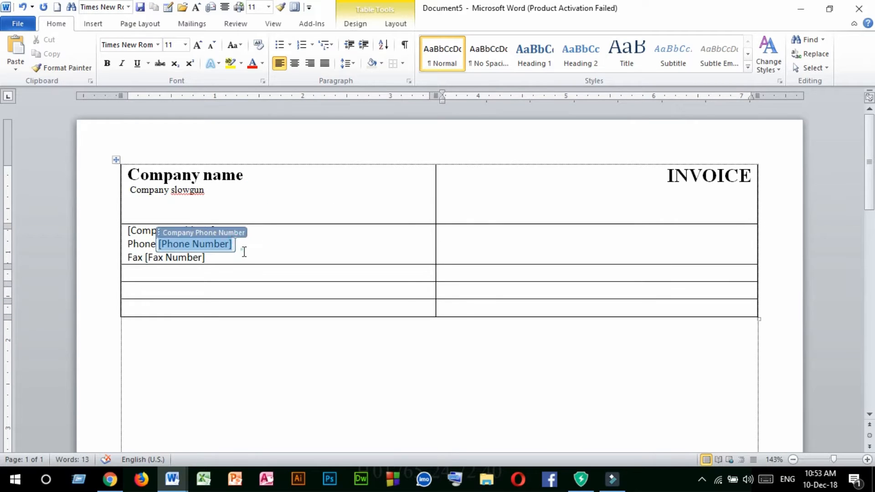
{"action": "left_click", "coordinate": [320, 255]}
Step: Copy the "INVOICE #[100]" and "DATE: [PICK THE DATE]" lines from INVOICE.docx into the second row's second cell
{"action": "left_click", "coordinate": [627, 246]}
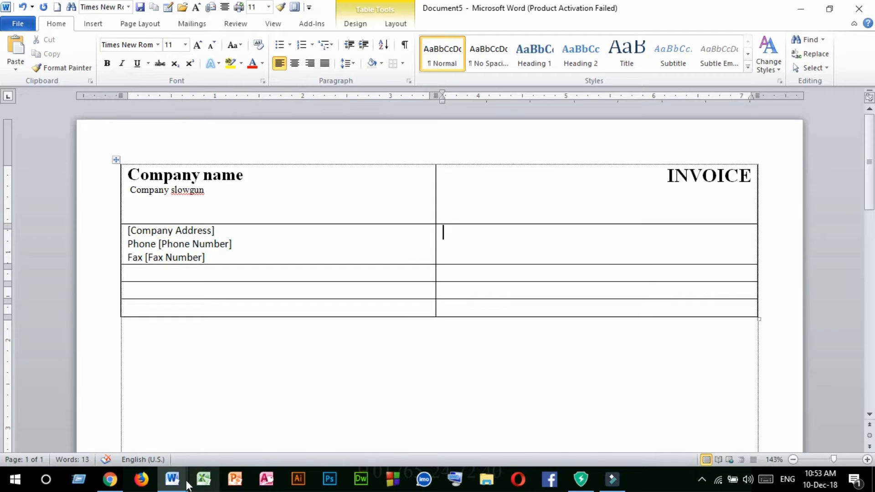
{"action": "mouse_move", "coordinate": [172, 478]}
{"action": "left_click", "coordinate": [131, 442]}
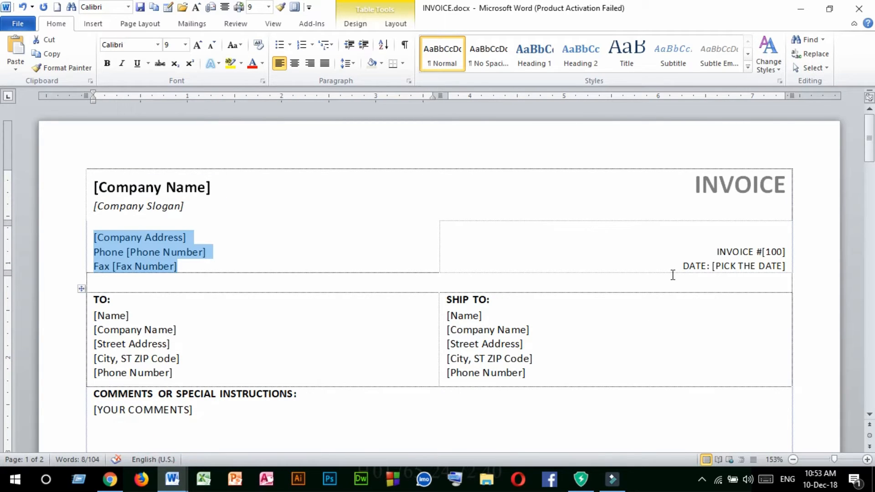
{"action": "left_click_drag", "start_coordinate": [689, 244], "coordinate": [794, 265]}
{"action": "key", "text": "ctrl+c"}
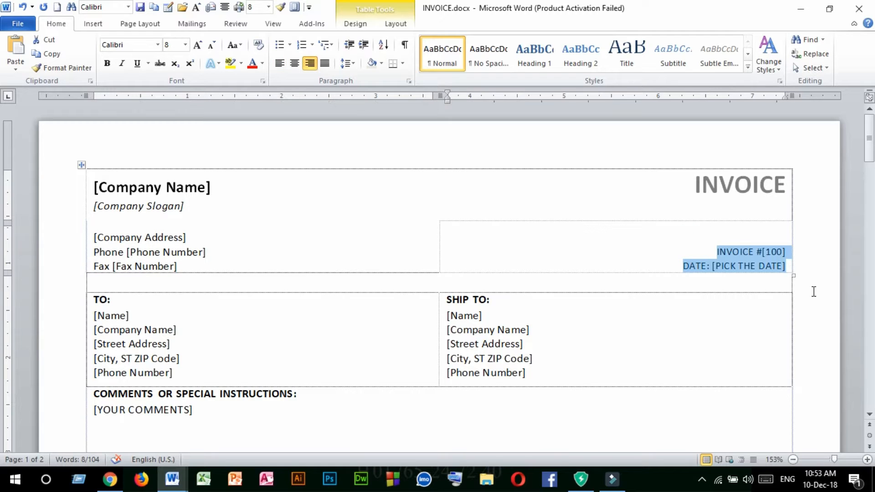
{"action": "left_click", "coordinate": [800, 9]}
{"action": "left_click", "coordinate": [501, 237]}
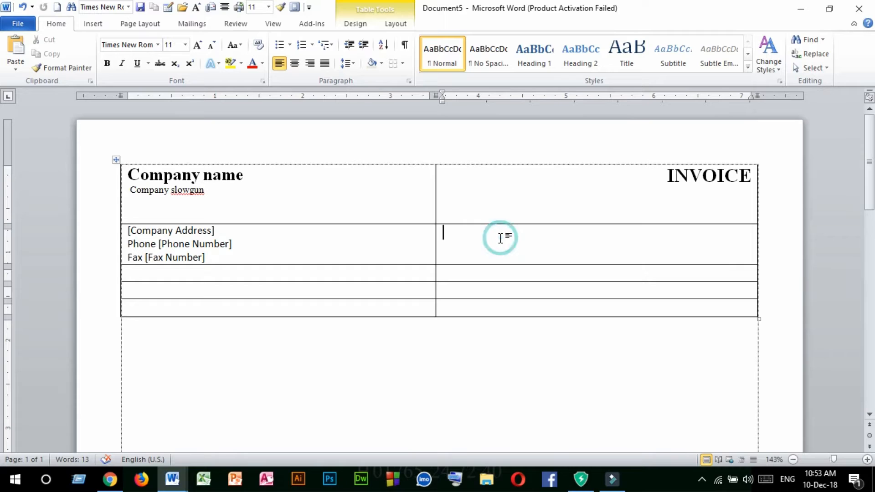
{"action": "key", "text": "ctrl+v"}
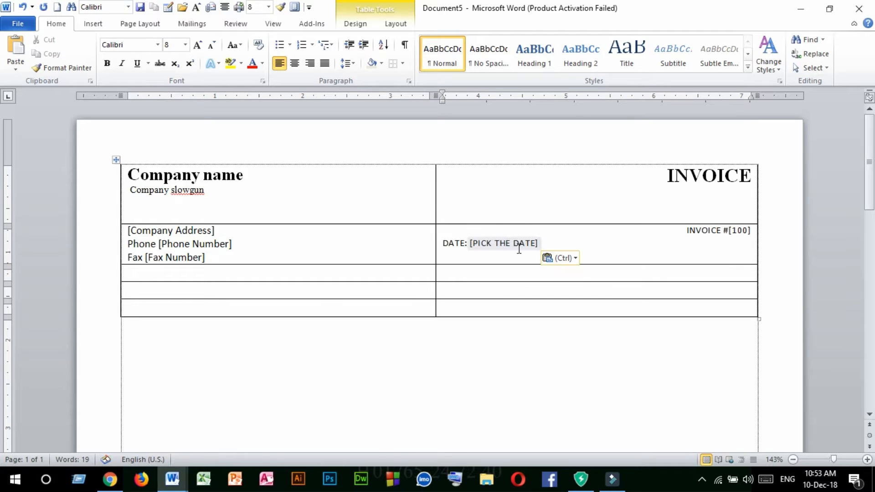
Step: Right-align the invoice number and date lines in the second row
{"action": "left_click_drag", "start_coordinate": [451, 232], "coordinate": [599, 246]}
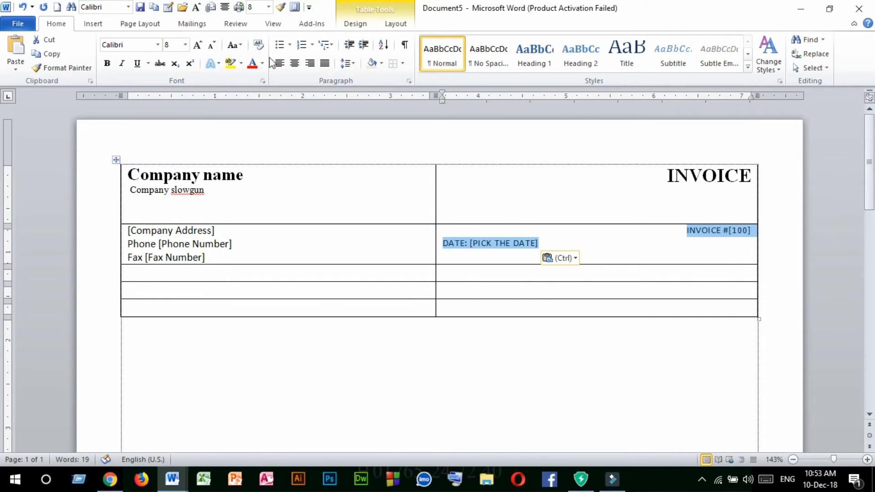
{"action": "left_click", "coordinate": [310, 65]}
{"action": "left_click", "coordinate": [715, 261]}
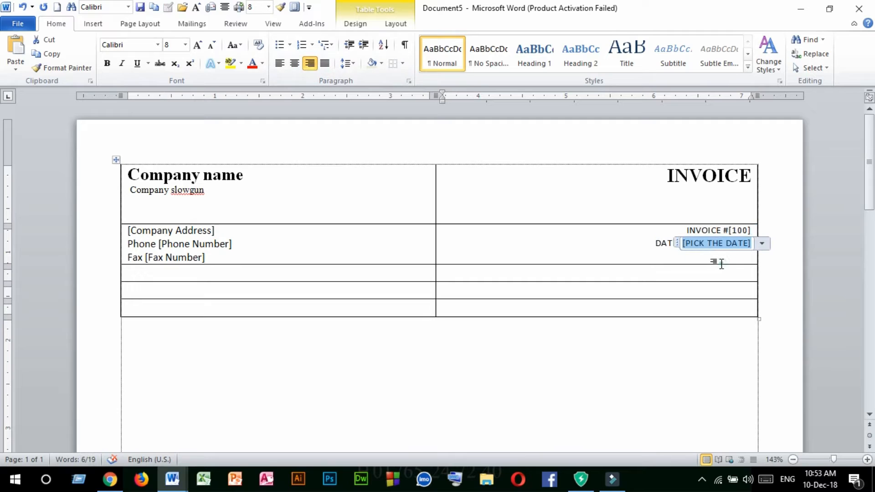
{"action": "left_click", "coordinate": [753, 231]}
{"action": "left_click", "coordinate": [617, 274]}
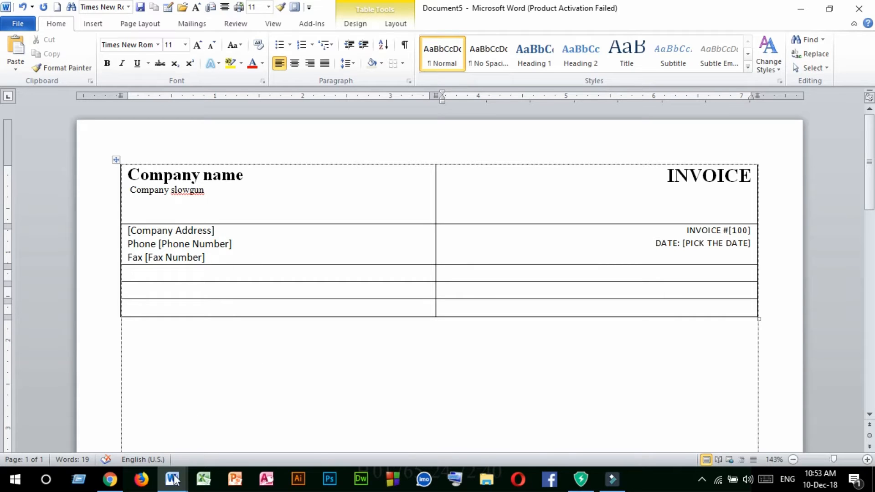
Step: Copy the "TO:" block, from its heading through the phone number line, from INVOICE.docx into the fourth row's first cell
{"action": "mouse_move", "coordinate": [174, 480]}
{"action": "left_click", "coordinate": [118, 447]}
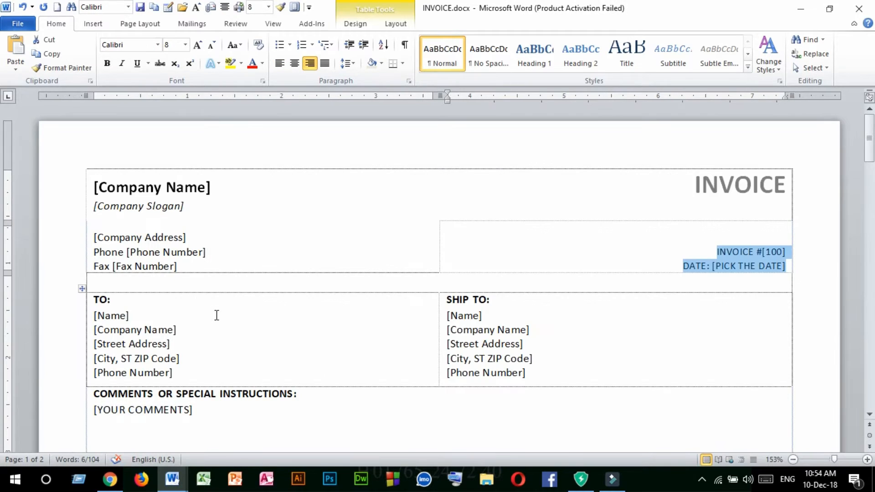
{"action": "scroll", "coordinate": [217, 315], "scroll_direction": "down", "scroll_amount": 4}
{"action": "scroll", "coordinate": [232, 313], "scroll_direction": "up", "scroll_amount": 2}
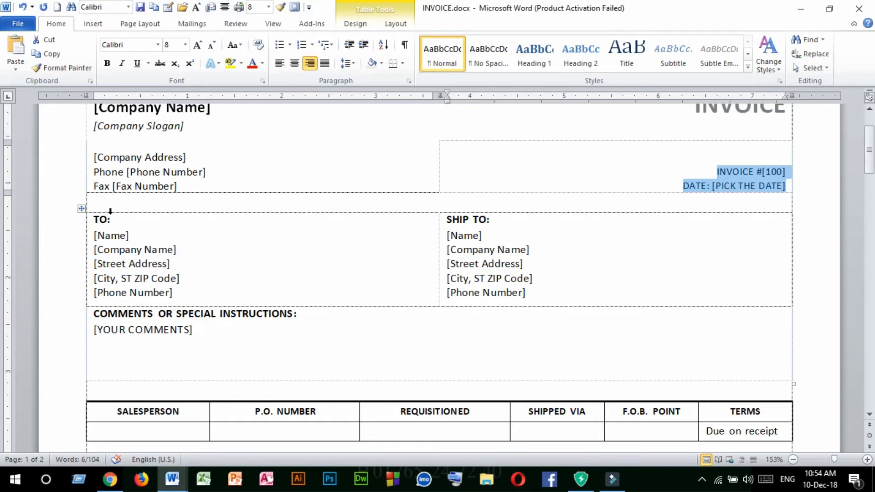
{"action": "left_click_drag", "start_coordinate": [95, 221], "coordinate": [207, 292]}
{"action": "key", "text": "ctrl+c"}
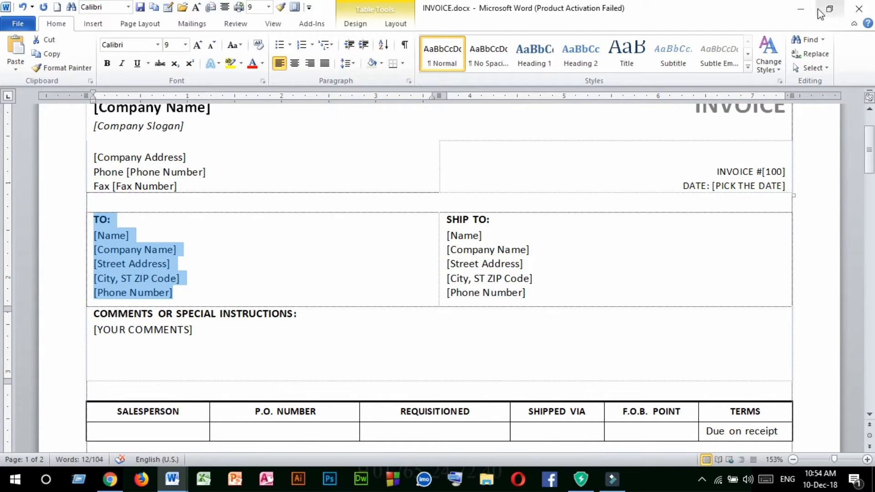
{"action": "left_click", "coordinate": [800, 9]}
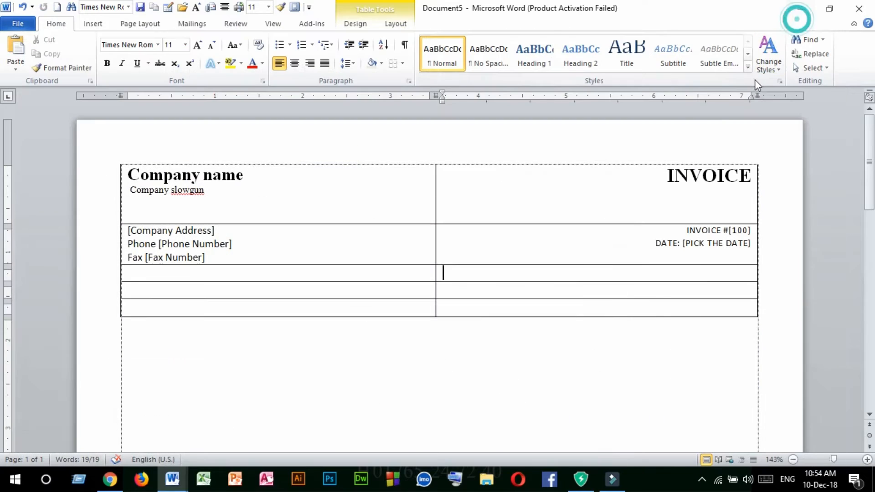
{"action": "left_click", "coordinate": [202, 286]}
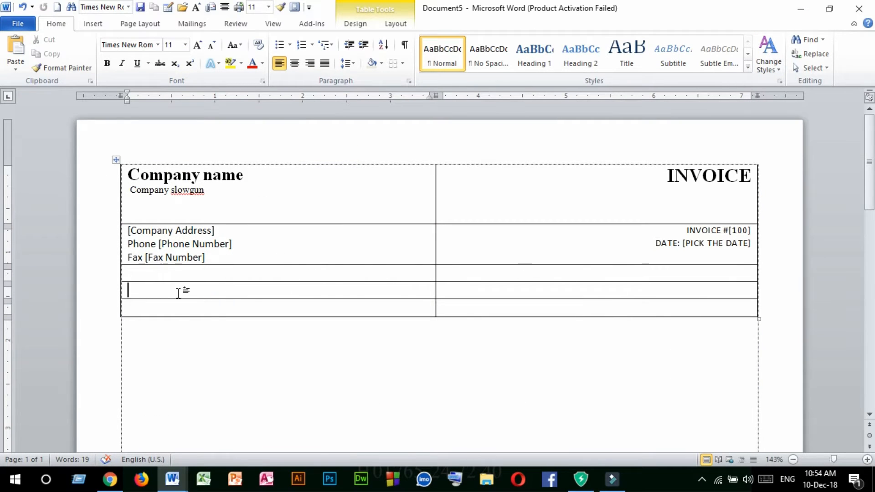
{"action": "key", "text": "ctrl+v"}
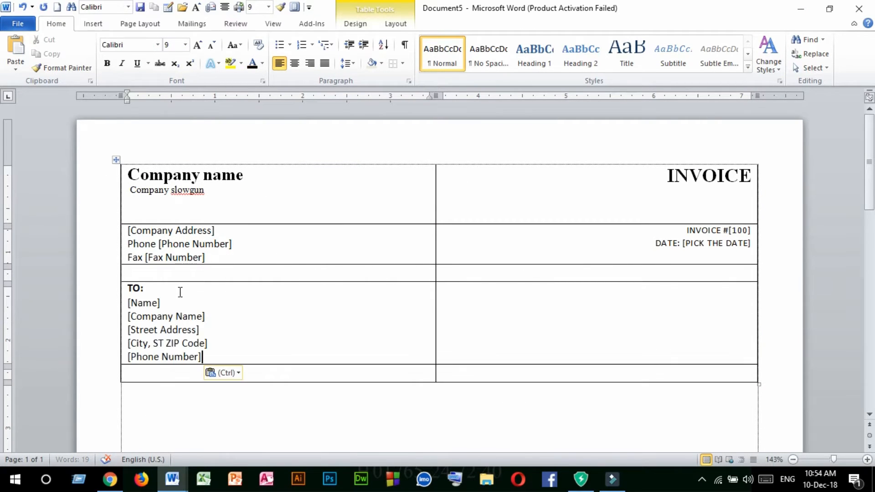
Step: Paste the same recipient block into the fourth row's second cell and change its heading to "SHIP TO:"
{"action": "left_click", "coordinate": [210, 356]}
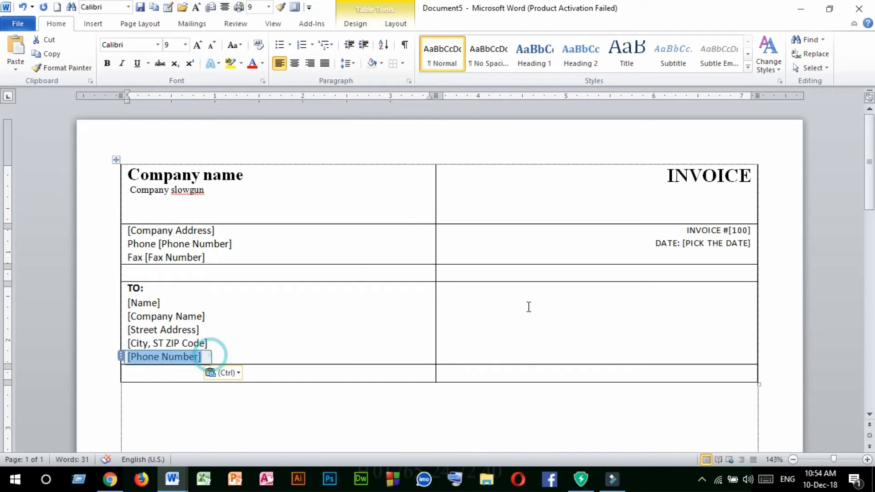
{"action": "left_click", "coordinate": [464, 290]}
{"action": "key", "text": "ctrl+v"}
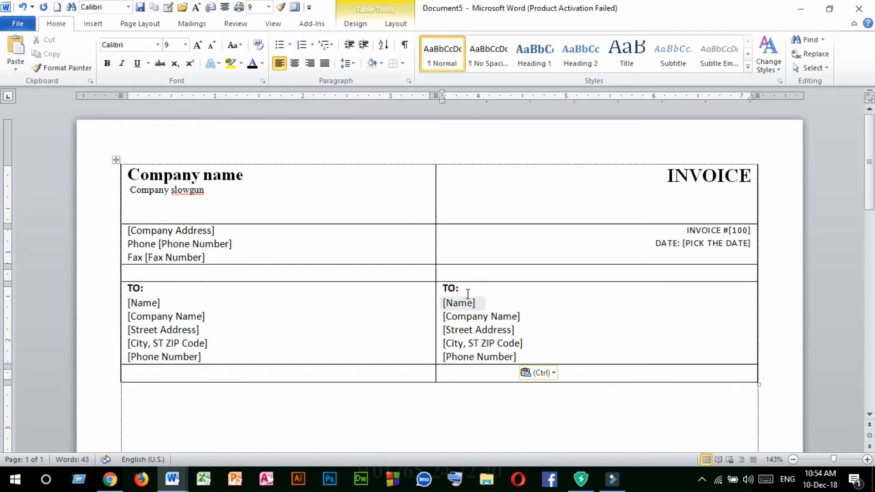
{"action": "double_click", "coordinate": [456, 287]}
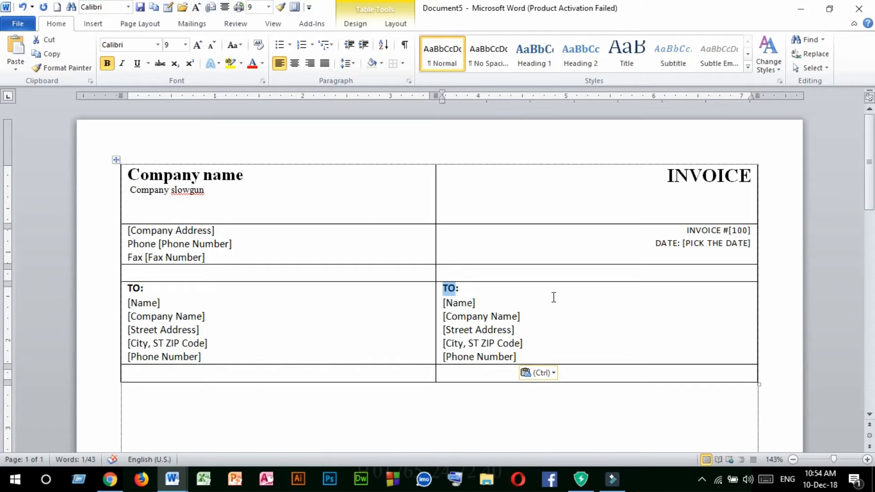
{"action": "type", "text": "SHIP "}
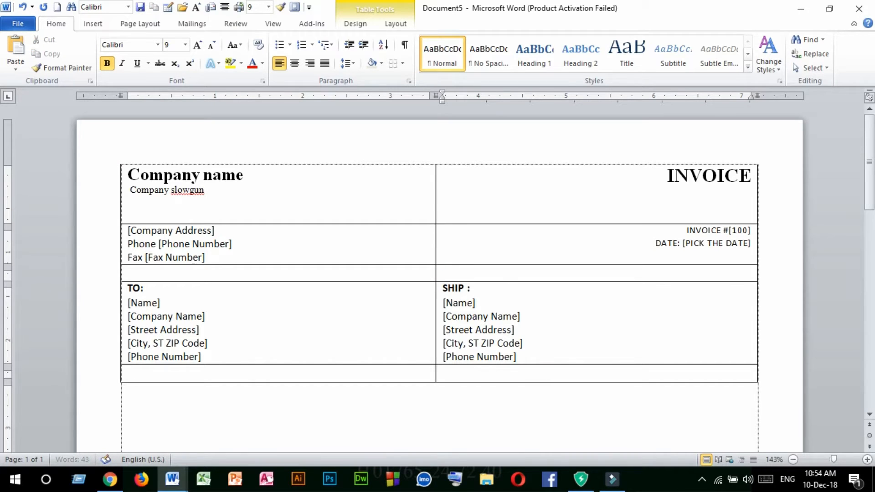
{"action": "type", "text": "TO"}
{"action": "scroll", "coordinate": [275, 319], "scroll_direction": "down", "scroll_amount": 2}
{"action": "left_click", "coordinate": [203, 301]}
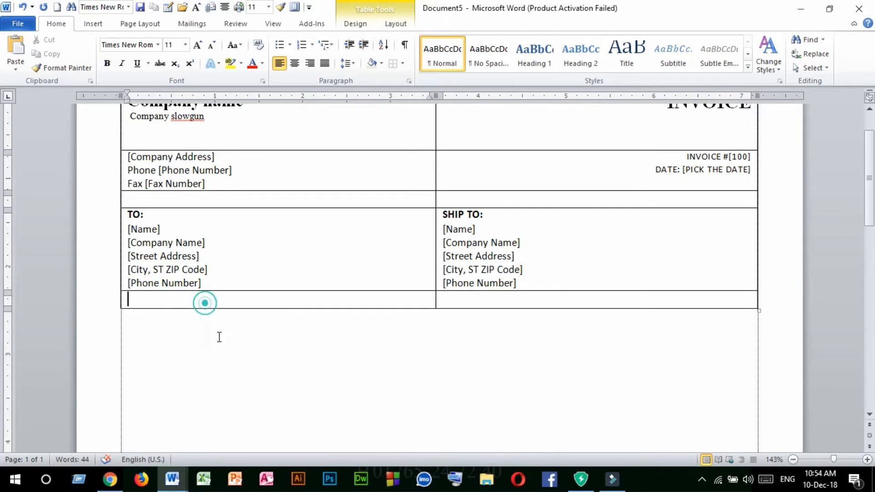
Step: Copy the "COMMENTS OR SPECIAL INSTRUCTIONS:" heading and "[YOUR COMMENTS]" line from INVOICE.docx into the fifth row's first cell
{"action": "mouse_move", "coordinate": [172, 479]}
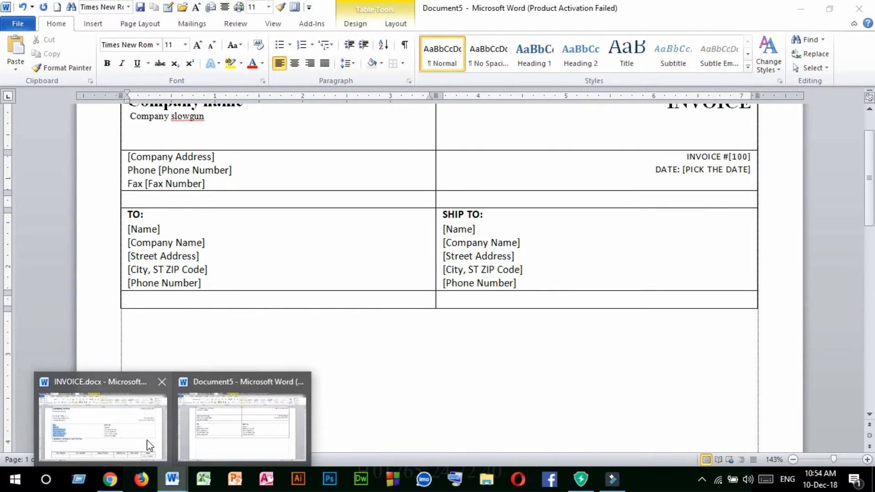
{"action": "left_click", "coordinate": [126, 430]}
{"action": "scroll", "coordinate": [191, 346], "scroll_direction": "down", "scroll_amount": 4}
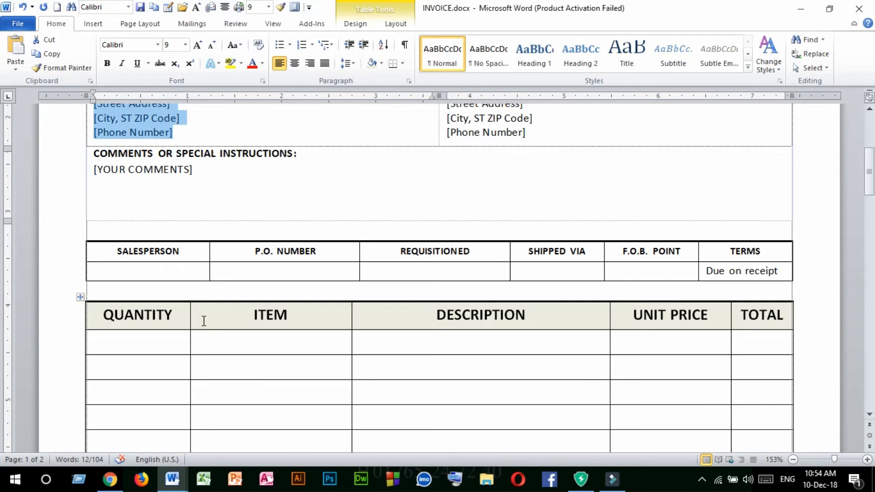
{"action": "mouse_move", "coordinate": [220, 175]}
{"action": "left_mouse_down"}
{"action": "mouse_move", "coordinate": [94, 150]}
{"action": "mouse_move", "coordinate": [211, 176]}
{"action": "left_mouse_up"}
{"action": "key", "text": "ctrl+c"}
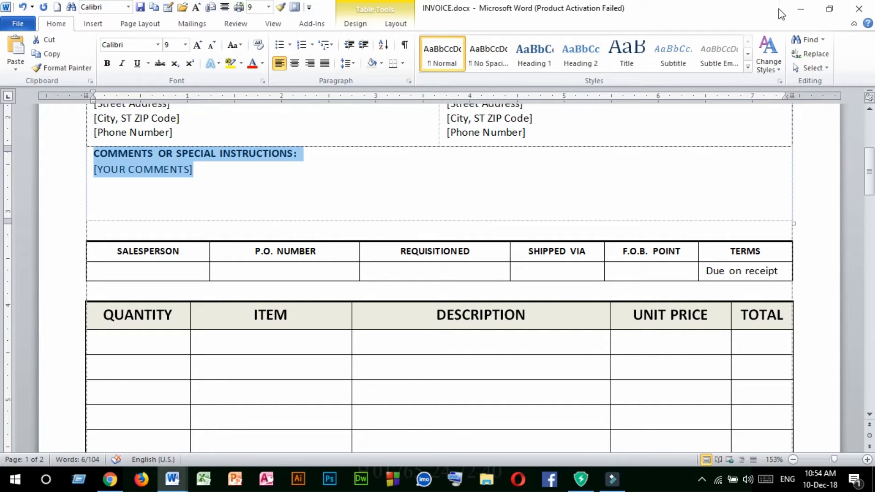
{"action": "left_click", "coordinate": [801, 9]}
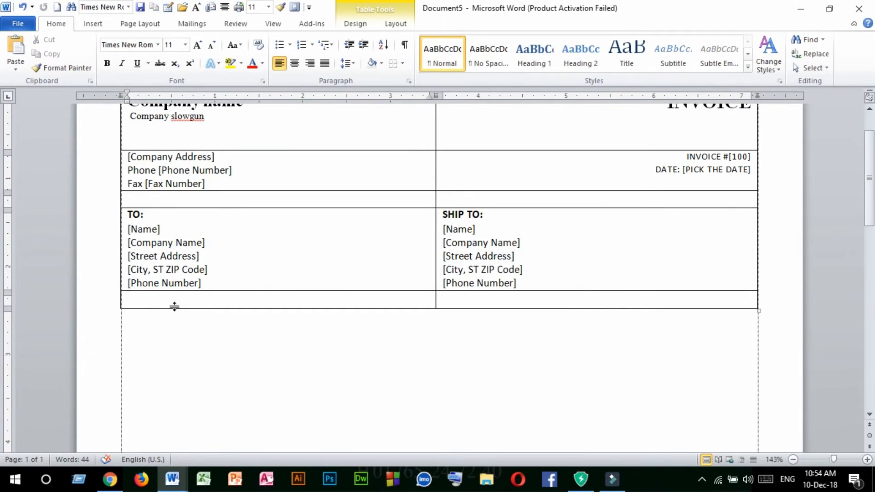
{"action": "key", "text": "ctrl+v"}
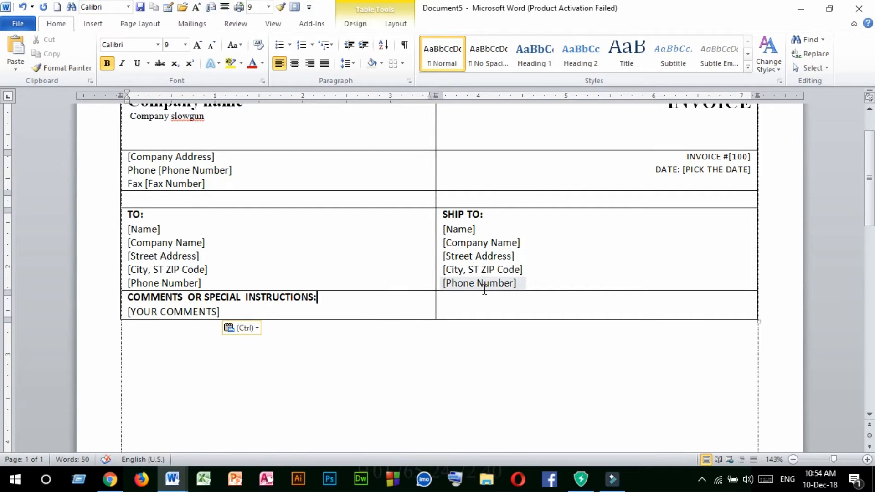
Step: Erase the vertical dividers in the fifth and third table rows so each becomes a single full-width cell
{"action": "scroll", "coordinate": [485, 288], "scroll_direction": "up", "scroll_amount": 3}
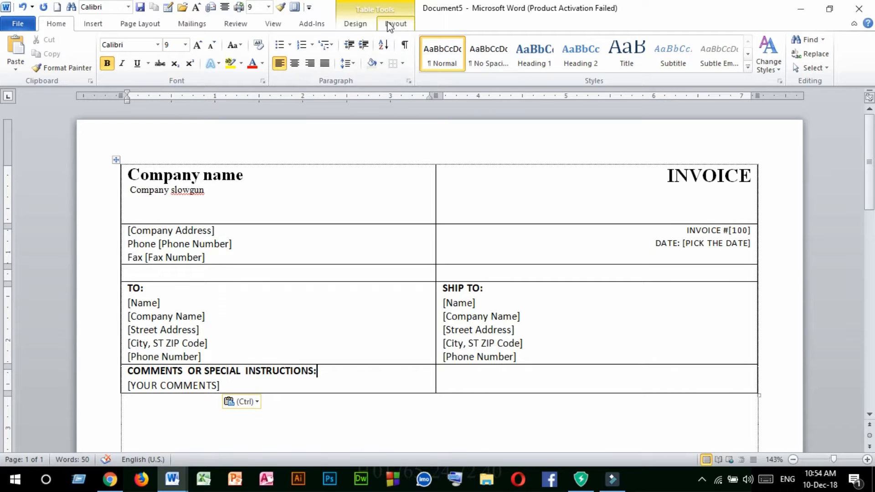
{"action": "left_click", "coordinate": [355, 23]}
{"action": "left_click", "coordinate": [638, 52]}
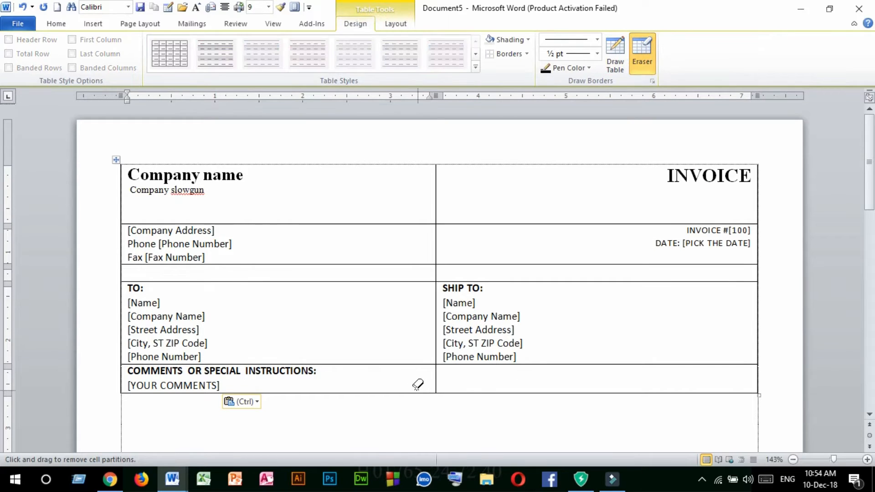
{"action": "left_click_drag", "start_coordinate": [415, 377], "coordinate": [464, 378]}
{"action": "left_click_drag", "start_coordinate": [432, 272], "coordinate": [463, 269]}
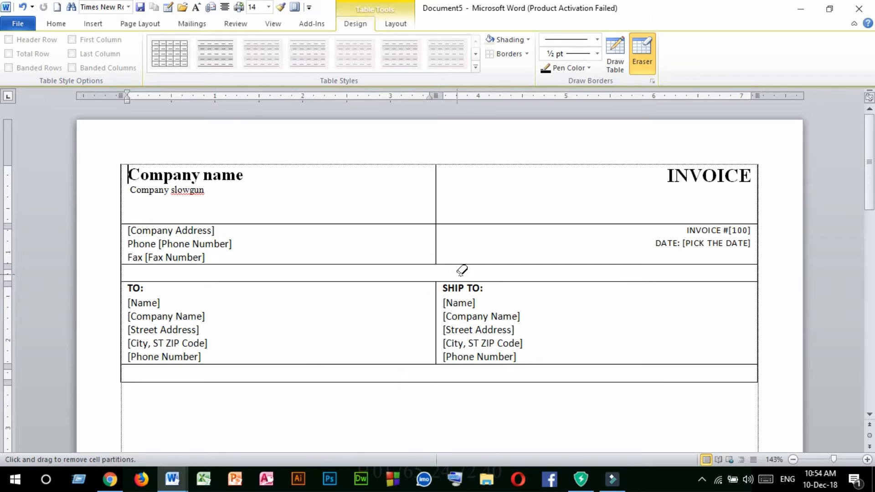
{"action": "left_click", "coordinate": [642, 54]}
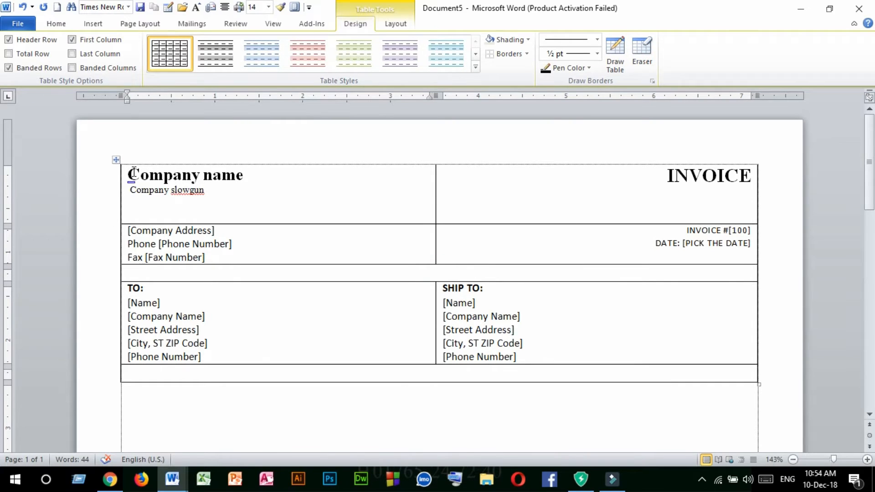
Step: Remove all borders from the whole header table with the No Border option
{"action": "left_click_drag", "start_coordinate": [133, 173], "coordinate": [656, 371]}
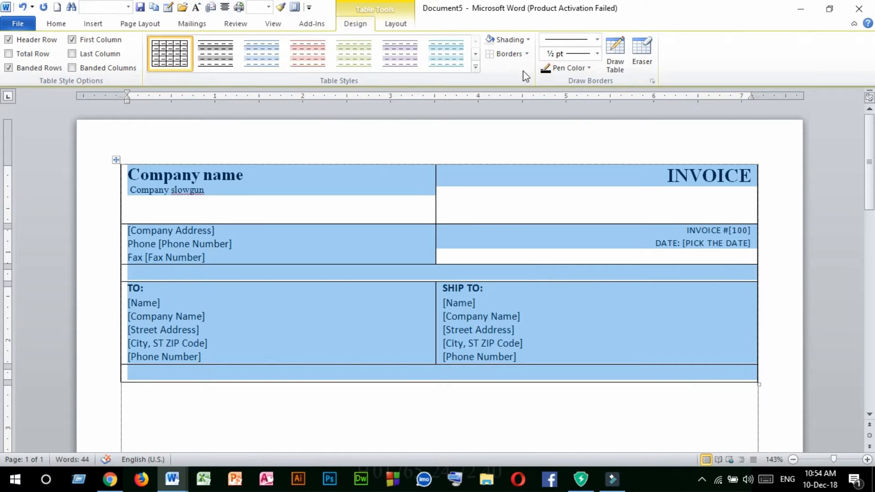
{"action": "left_click", "coordinate": [527, 53]}
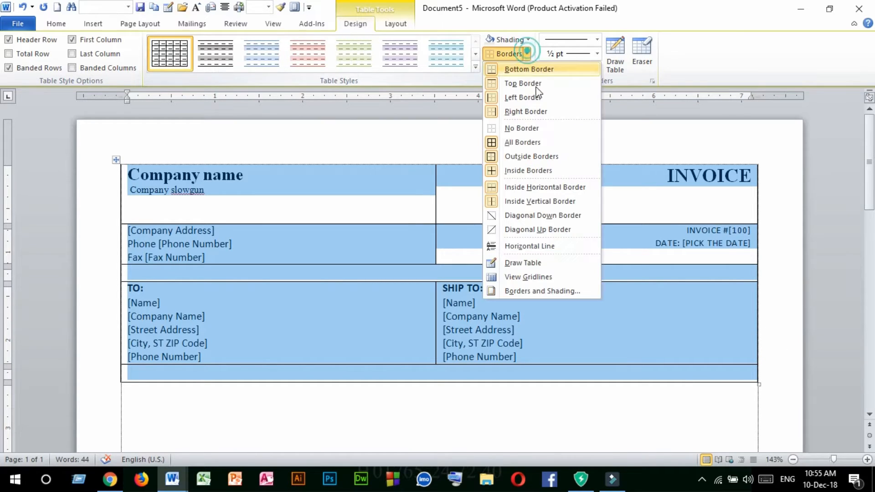
{"action": "left_click", "coordinate": [516, 128]}
{"action": "left_click", "coordinate": [442, 230]}
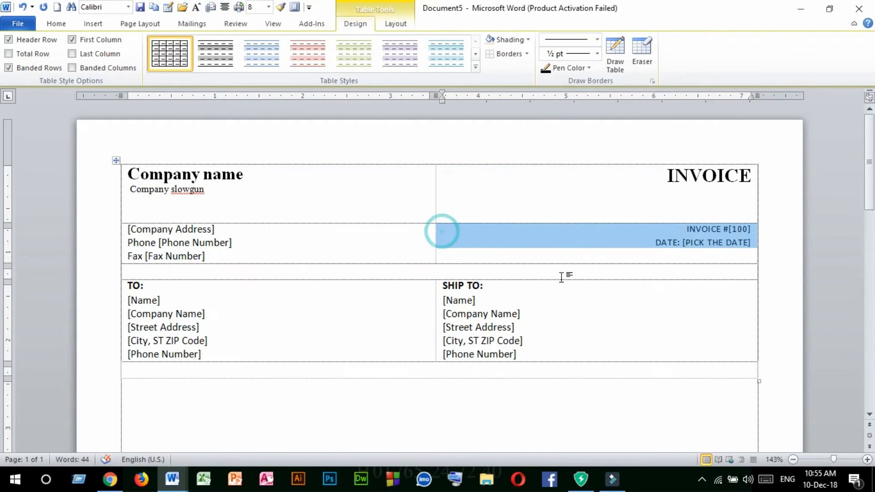
{"action": "left_click", "coordinate": [599, 323]}
{"action": "left_click", "coordinate": [382, 320]}
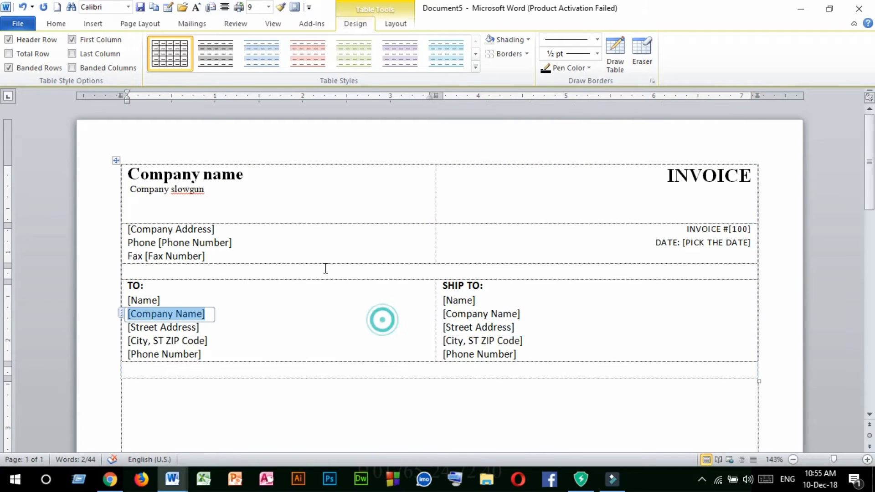
{"action": "left_click", "coordinate": [302, 253]}
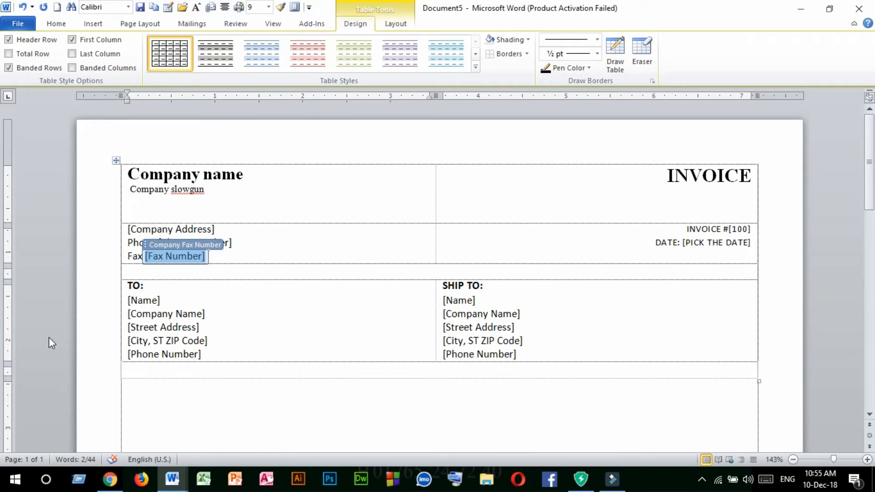
{"action": "left_click", "coordinate": [56, 23]}
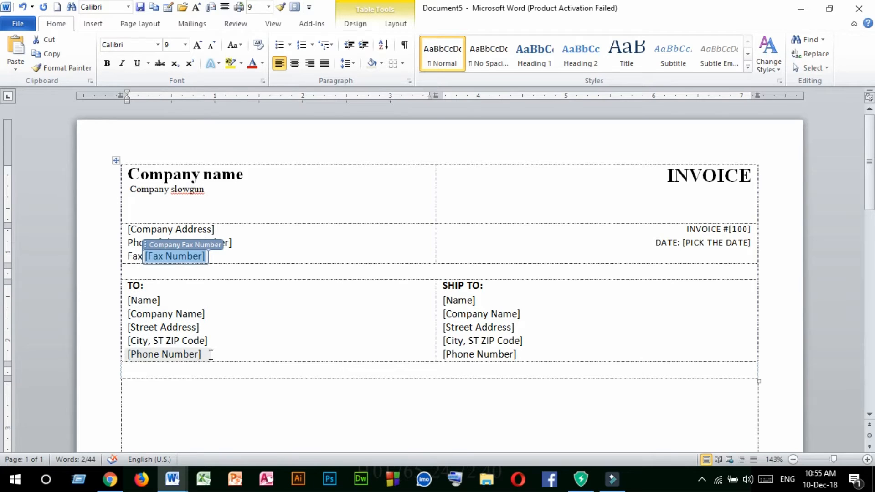
{"action": "left_click_drag", "start_coordinate": [210, 355], "coordinate": [128, 301]}
{"action": "left_click", "coordinate": [237, 354]}
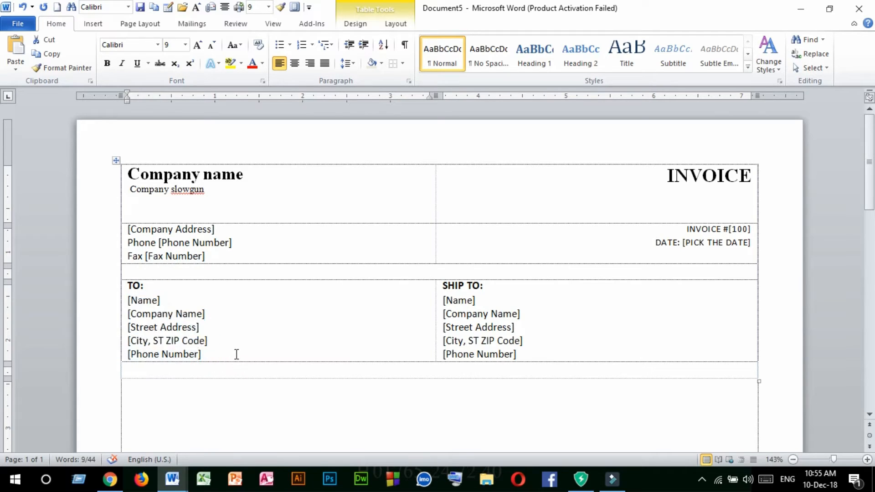
{"action": "left_click", "coordinate": [236, 353]}
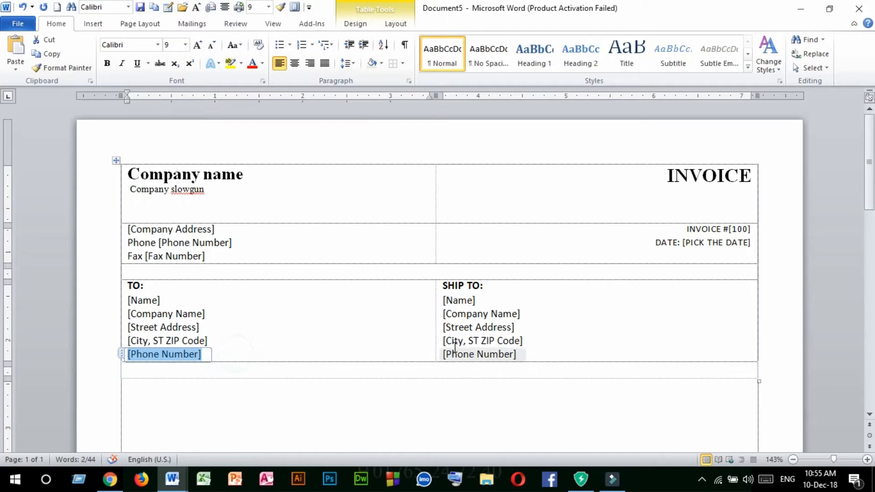
Step: Check the borderless invoice header in the print preview, then return to editing the document
{"action": "left_click", "coordinate": [17, 22]}
{"action": "left_click", "coordinate": [30, 195]}
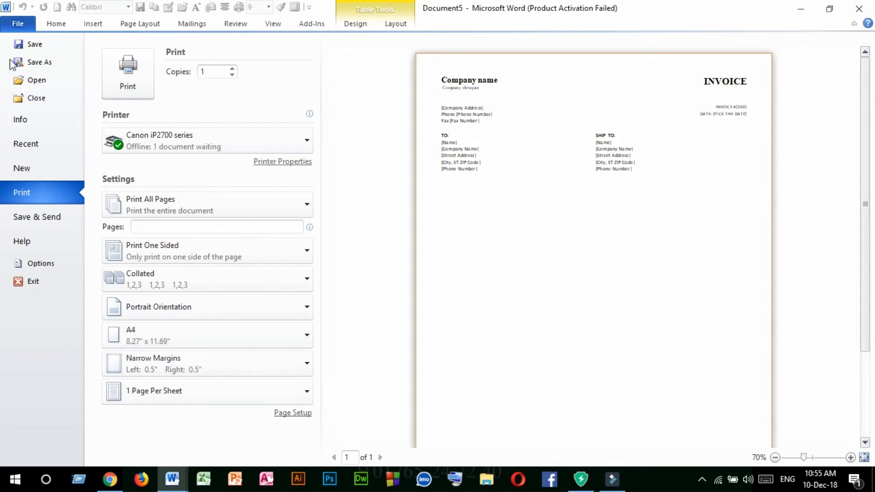
{"action": "left_click", "coordinate": [57, 22]}
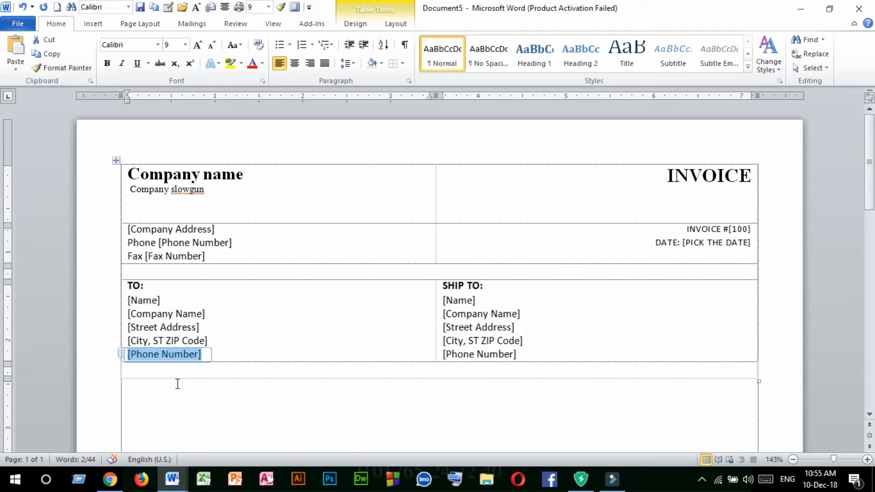
Step: Insert a table of 6 columns and 2 rows below the header table and align its outer edges with it
{"action": "scroll", "coordinate": [177, 383], "scroll_direction": "down", "scroll_amount": 3}
{"action": "left_click", "coordinate": [130, 260]}
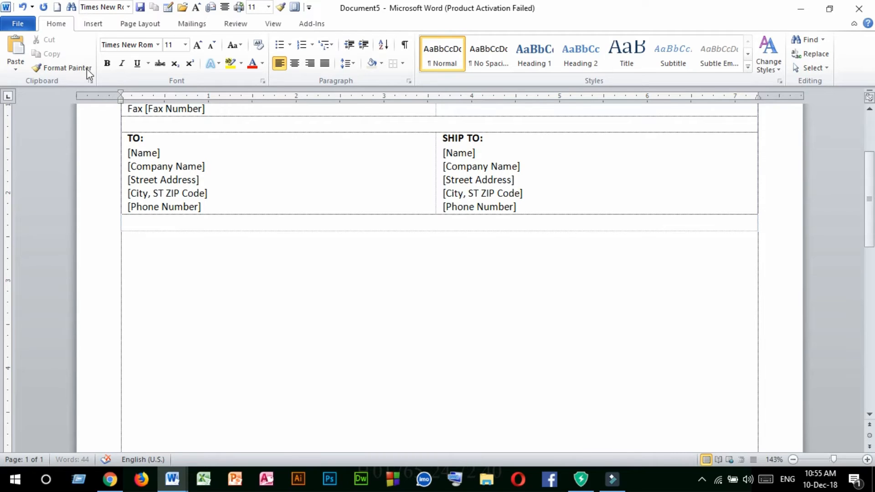
{"action": "left_click", "coordinate": [99, 25]}
{"action": "left_click", "coordinate": [107, 66]}
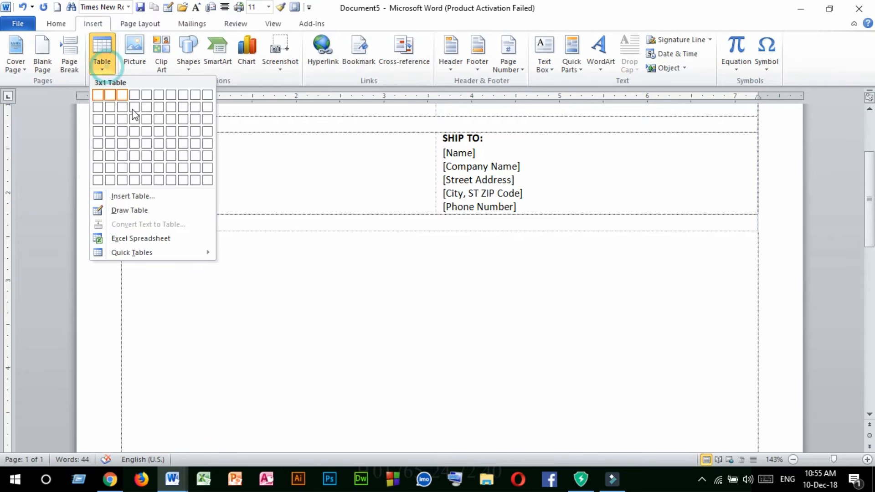
{"action": "left_click", "coordinate": [136, 195]}
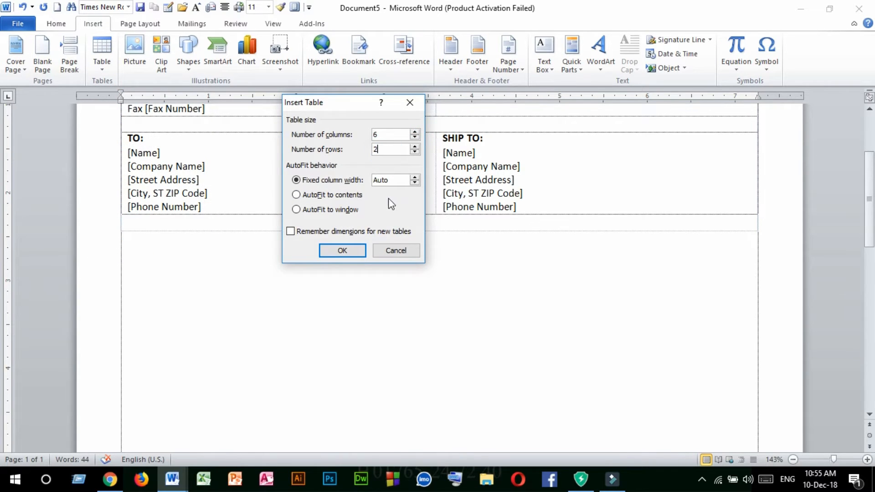
{"action": "left_click", "coordinate": [357, 249]}
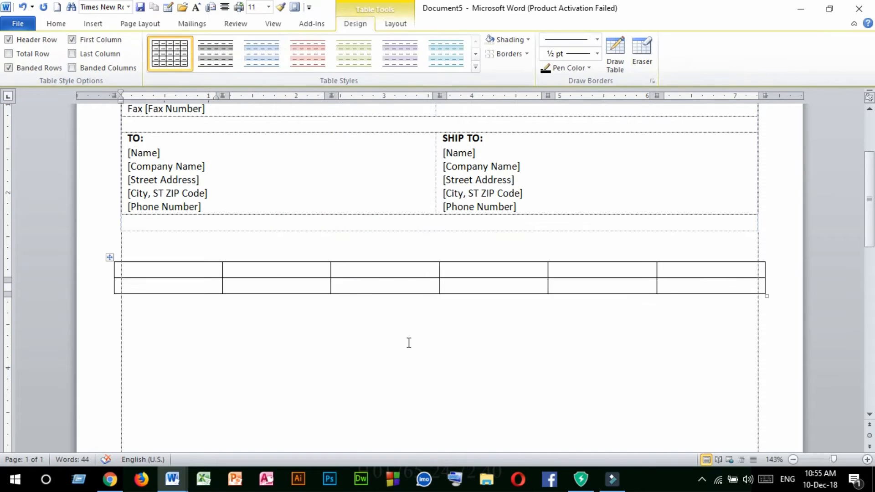
{"action": "left_click_drag", "start_coordinate": [764, 270], "coordinate": [756, 270]}
{"action": "left_click_drag", "start_coordinate": [114, 271], "coordinate": [121, 271]}
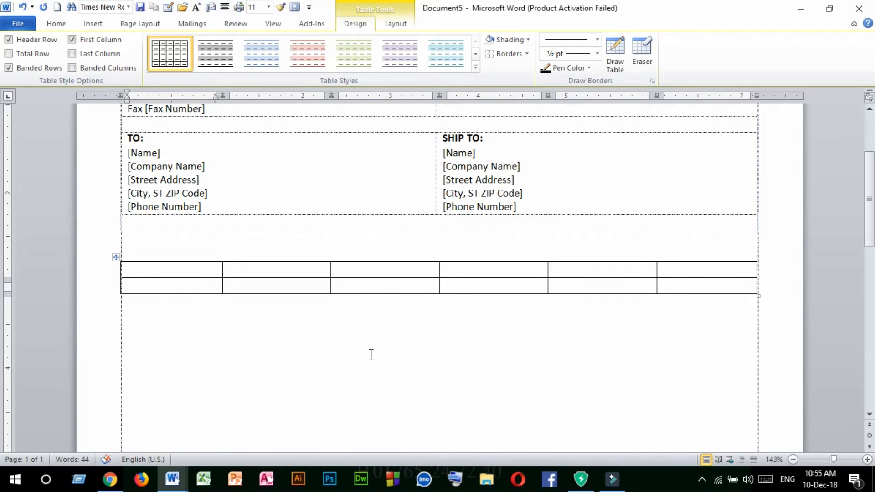
Step: Copy the heading row from SALESPERSON through TERMS in INVOICE.docx into the first row of the new six-column table
{"action": "mouse_move", "coordinate": [173, 478]}
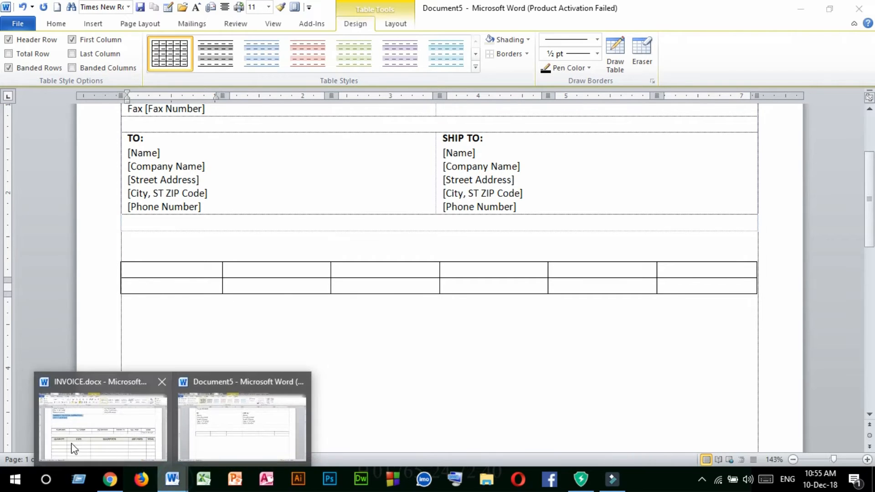
{"action": "left_click", "coordinate": [103, 440]}
{"action": "left_click", "coordinate": [163, 255]}
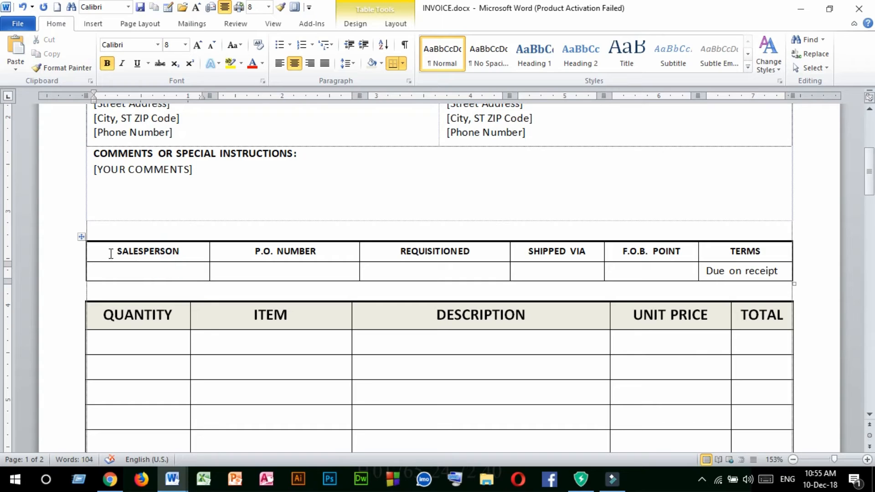
{"action": "left_click_drag", "start_coordinate": [109, 250], "coordinate": [711, 259]}
{"action": "key", "text": "ctrl+c"}
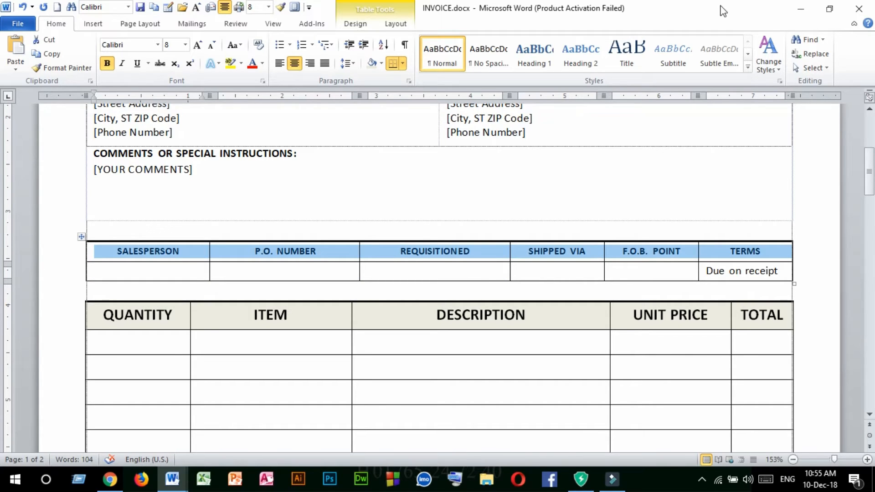
{"action": "left_click", "coordinate": [800, 9]}
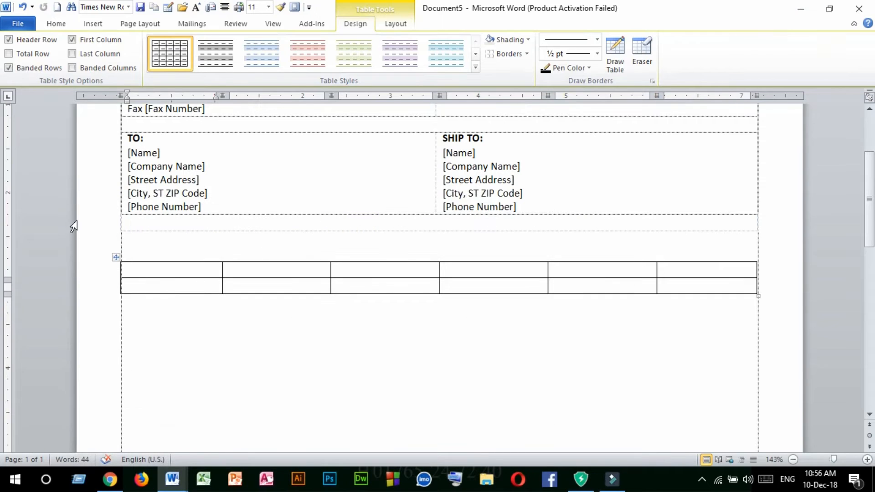
{"action": "left_click", "coordinate": [56, 23]}
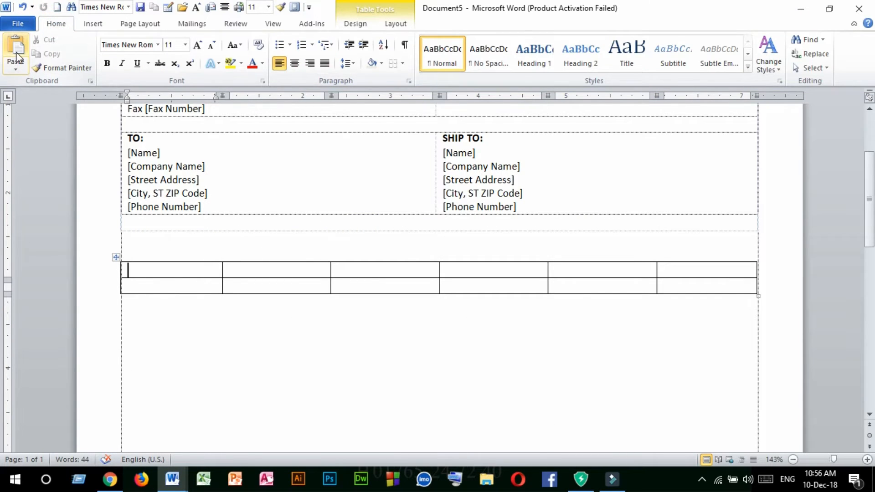
{"action": "left_click", "coordinate": [17, 57]}
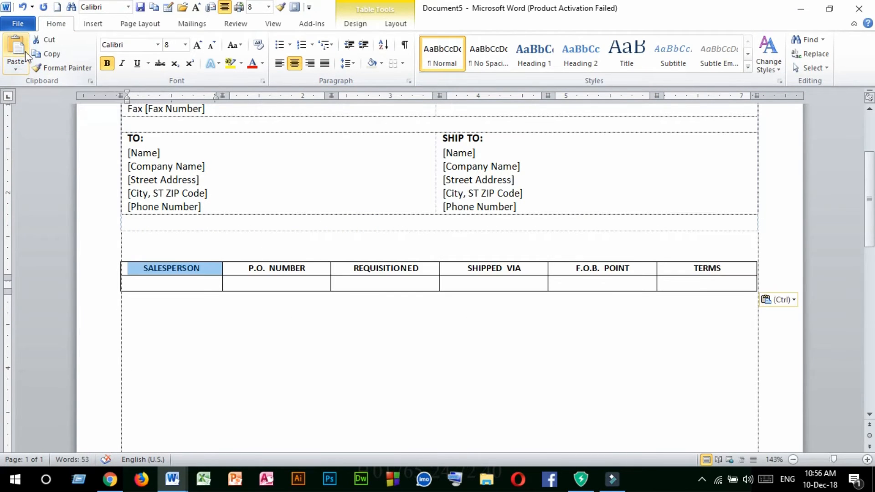
{"action": "left_click", "coordinate": [317, 270]}
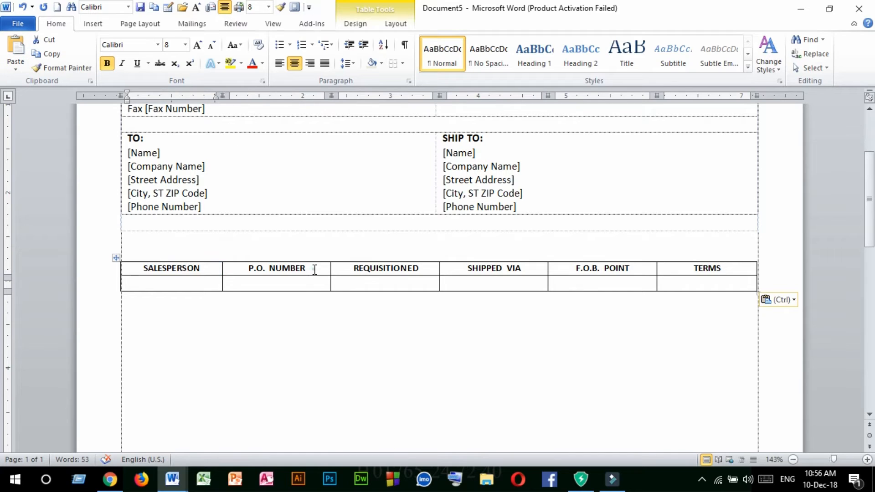
{"action": "left_click_drag", "start_coordinate": [144, 268], "coordinate": [752, 269]}
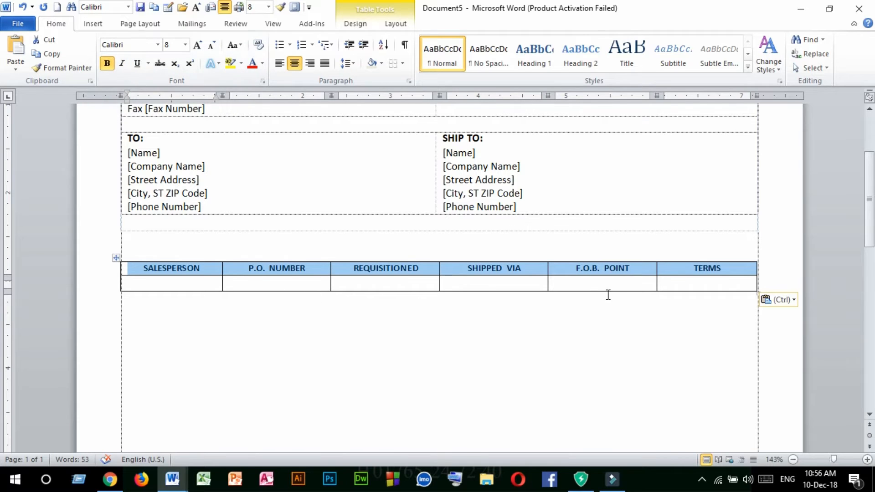
Step: Copy the text "Due on receipt" from INVOICE.docx into the cell below TERMS in the six-column table
{"action": "mouse_move", "coordinate": [171, 478]}
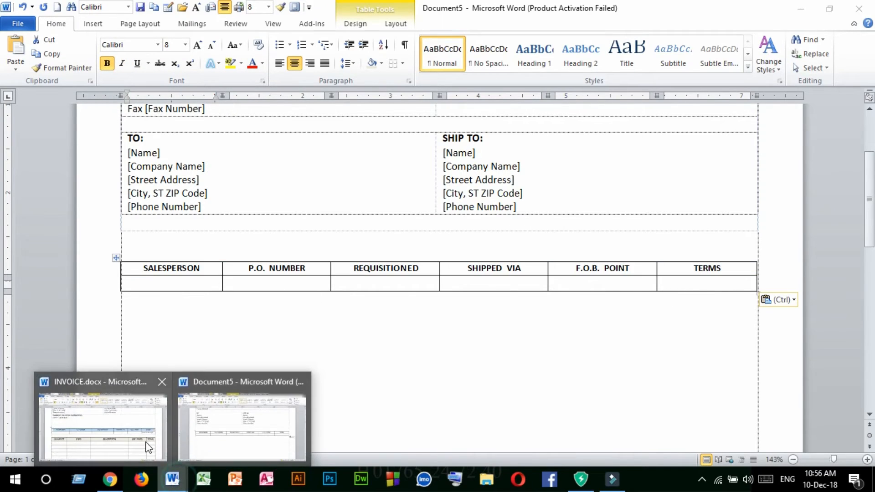
{"action": "left_click", "coordinate": [133, 436]}
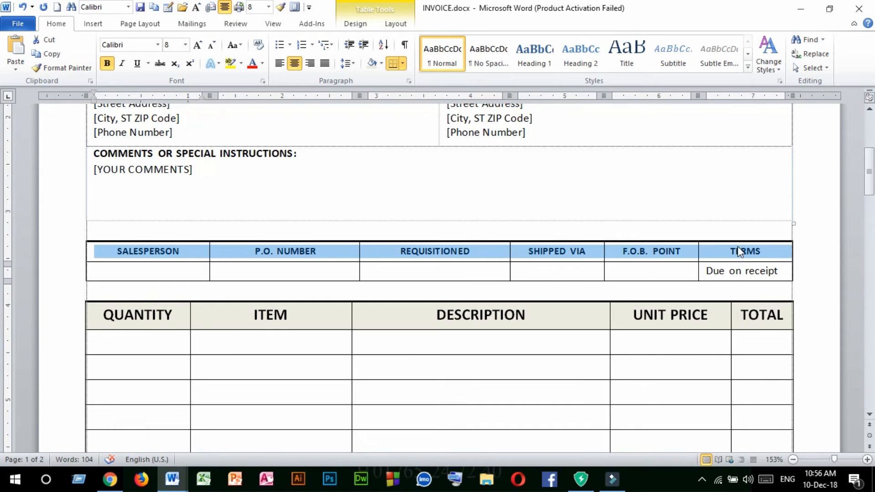
{"action": "left_click_drag", "start_coordinate": [783, 272], "coordinate": [705, 272]}
{"action": "key", "text": "ctrl+c"}
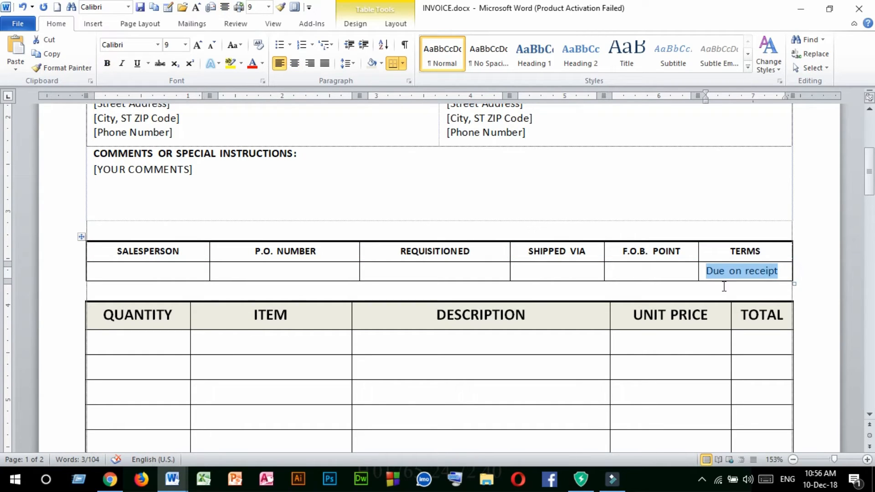
{"action": "left_click", "coordinate": [800, 9]}
{"action": "left_click", "coordinate": [685, 282]}
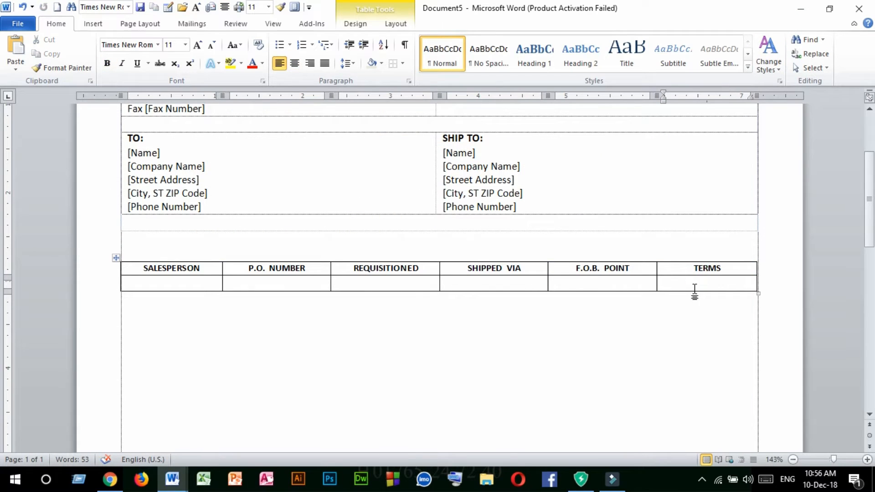
{"action": "key", "text": "ctrl+v"}
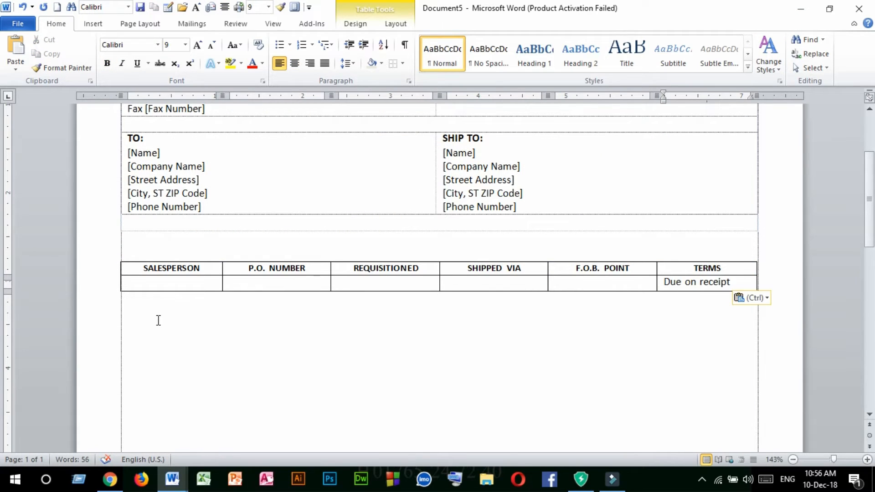
Step: Insert a table of 5 columns and 15 rows below the salesperson table and pull its outer edges in towards that table's edges
{"action": "left_click", "coordinate": [157, 318]}
{"action": "key", "text": "Return"}
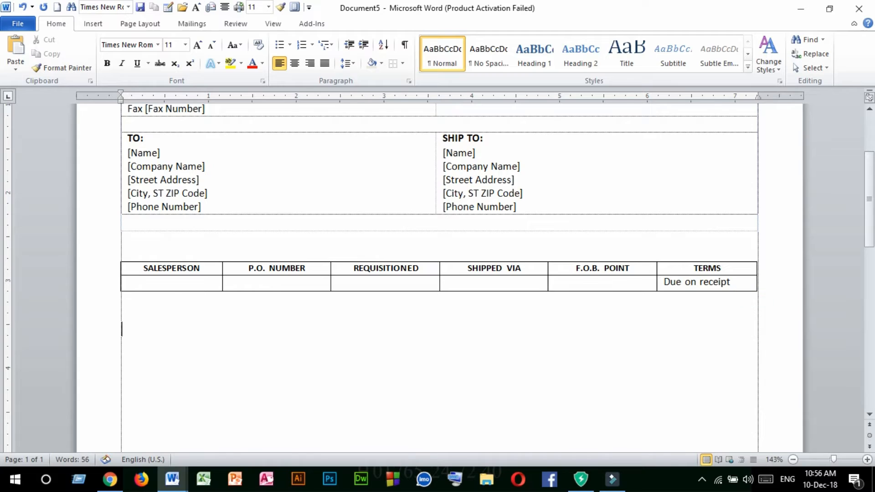
{"action": "key", "text": "BackSpace"}
{"action": "left_click", "coordinate": [93, 23]}
{"action": "left_click", "coordinate": [103, 68]}
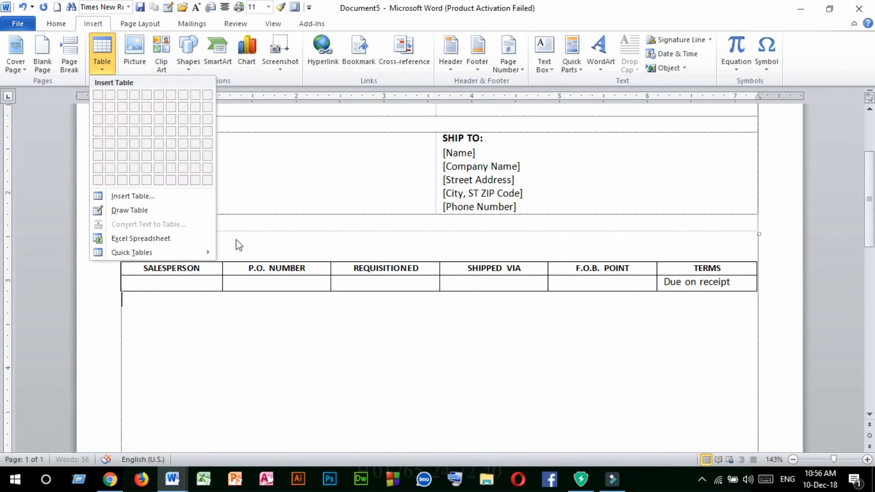
{"action": "left_click", "coordinate": [130, 304]}
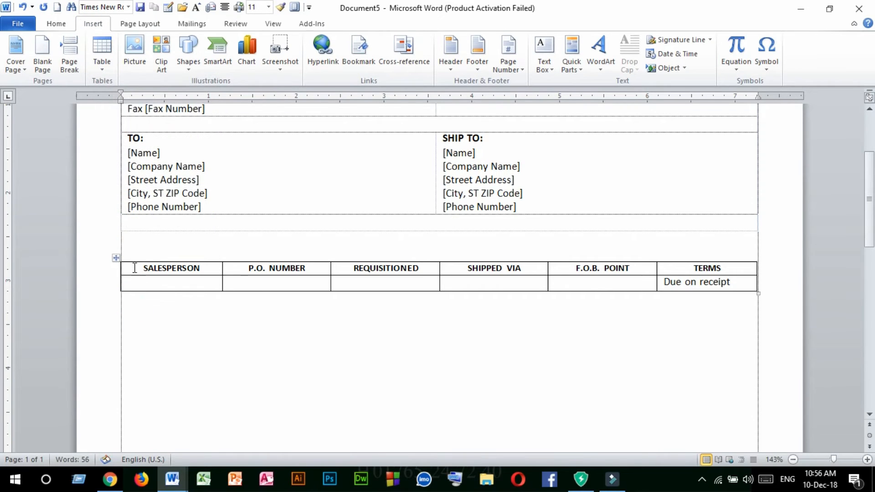
{"action": "left_click", "coordinate": [105, 69]}
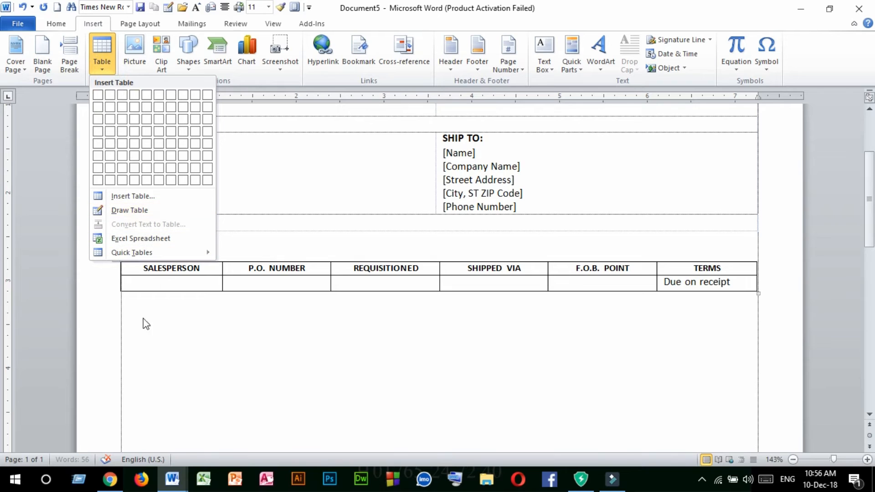
{"action": "left_click", "coordinate": [140, 198]}
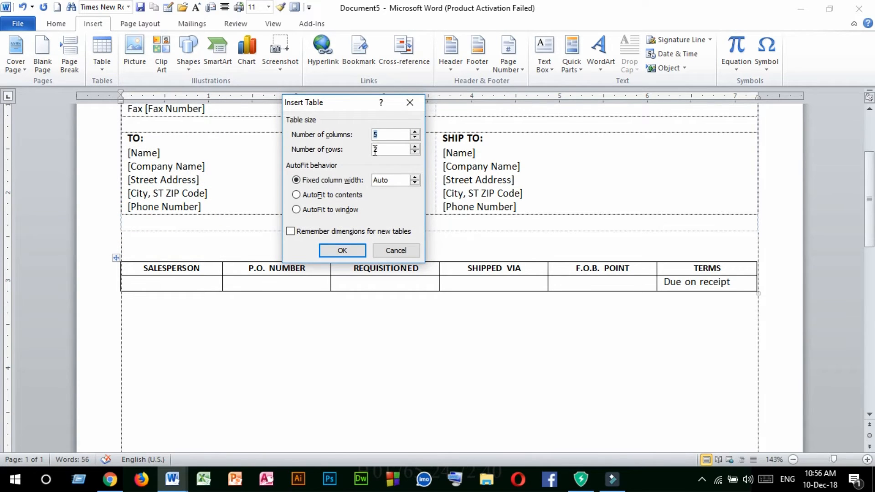
{"action": "double_click", "coordinate": [390, 149]}
{"action": "left_click", "coordinate": [343, 251]}
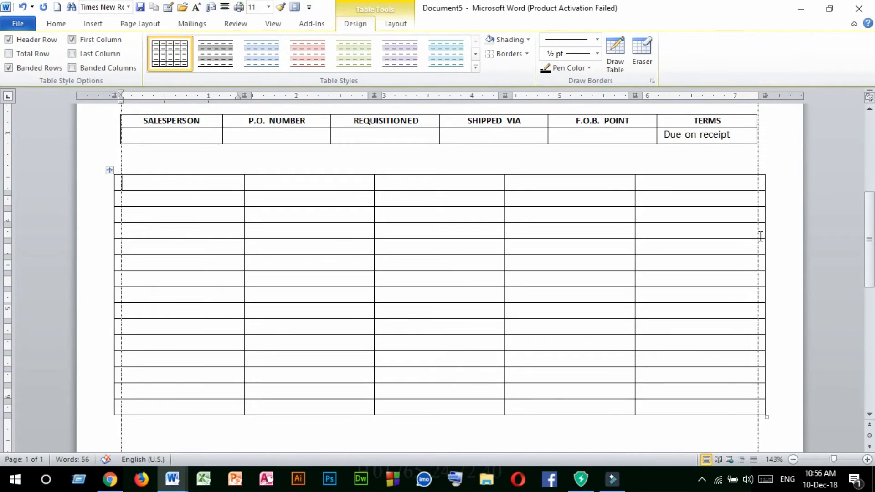
{"action": "left_click_drag", "start_coordinate": [765, 235], "coordinate": [757, 235]}
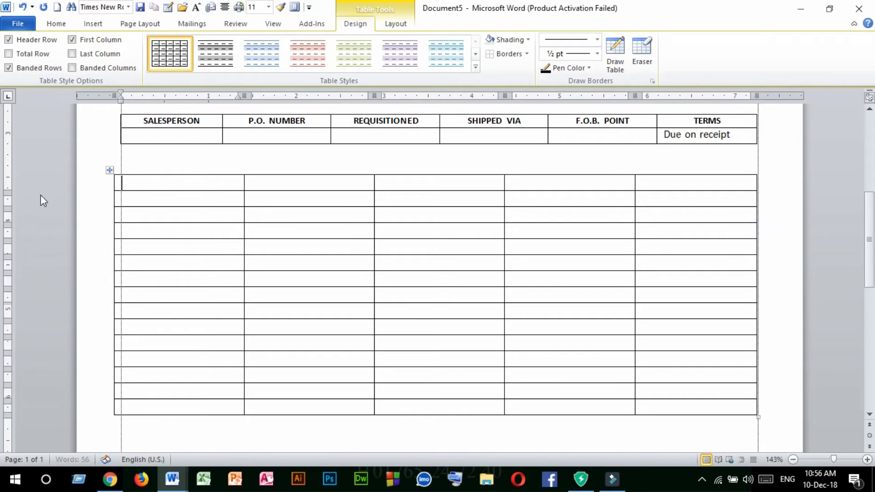
{"action": "left_click_drag", "start_coordinate": [114, 228], "coordinate": [126, 233]}
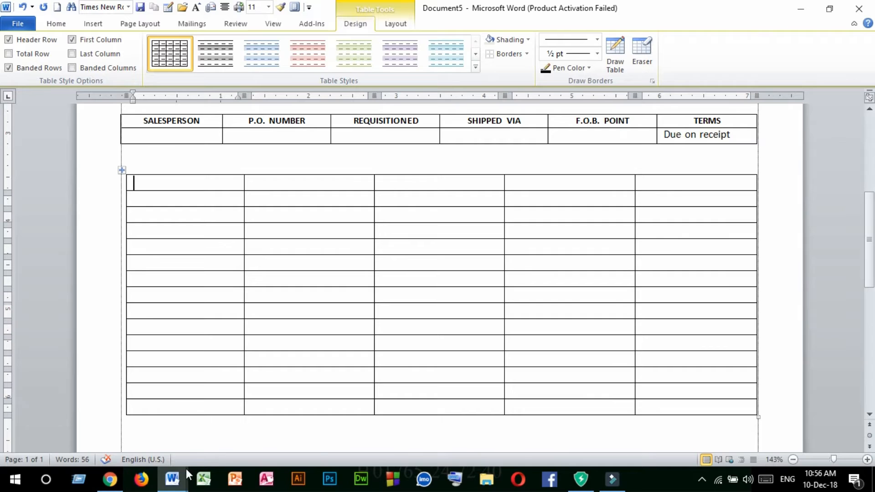
Step: Copy the heading row from QUANTITY through TOTAL in INVOICE.docx into the first row of the new five-column table
{"action": "mouse_move", "coordinate": [185, 472]}
{"action": "left_click", "coordinate": [131, 436]}
{"action": "scroll", "coordinate": [207, 326], "scroll_direction": "down", "scroll_amount": 4}
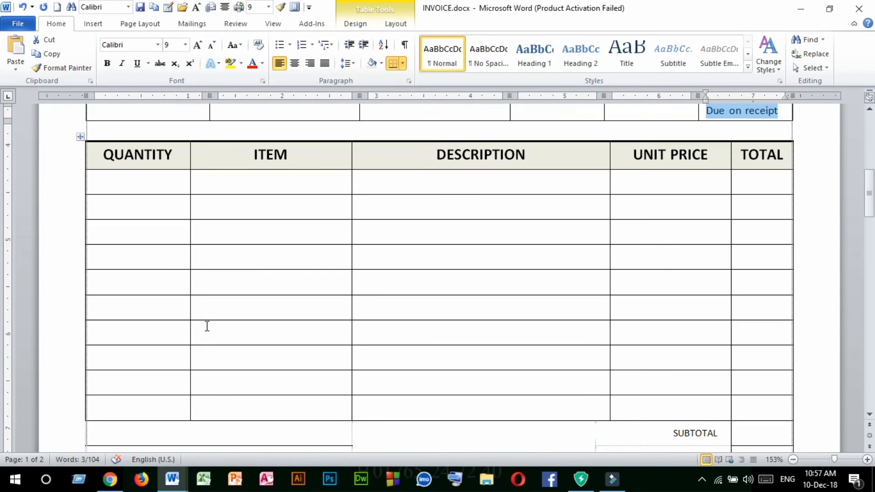
{"action": "left_click_drag", "start_coordinate": [107, 157], "coordinate": [743, 153]}
{"action": "key", "text": "ctrl+c"}
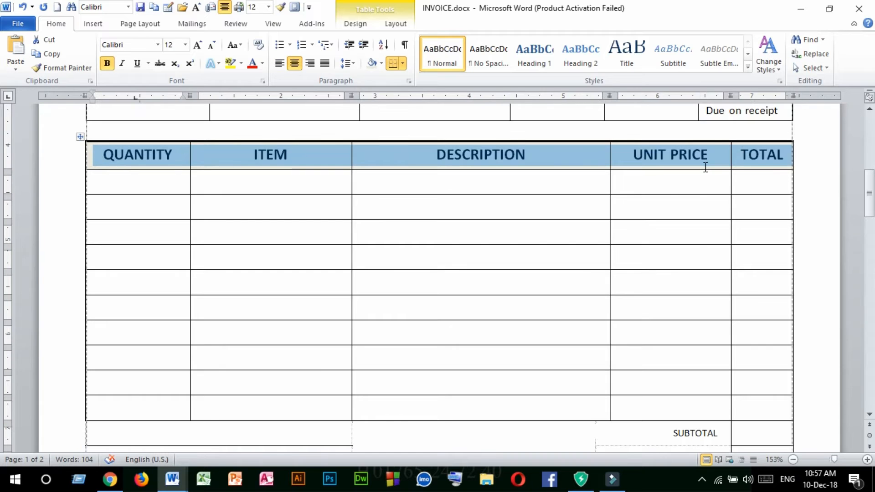
{"action": "left_click", "coordinate": [803, 3]}
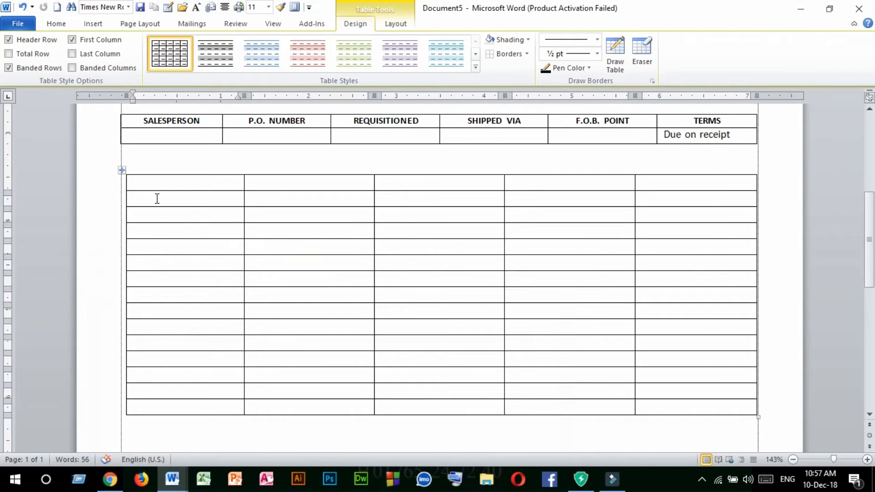
{"action": "key", "text": "ctrl+v"}
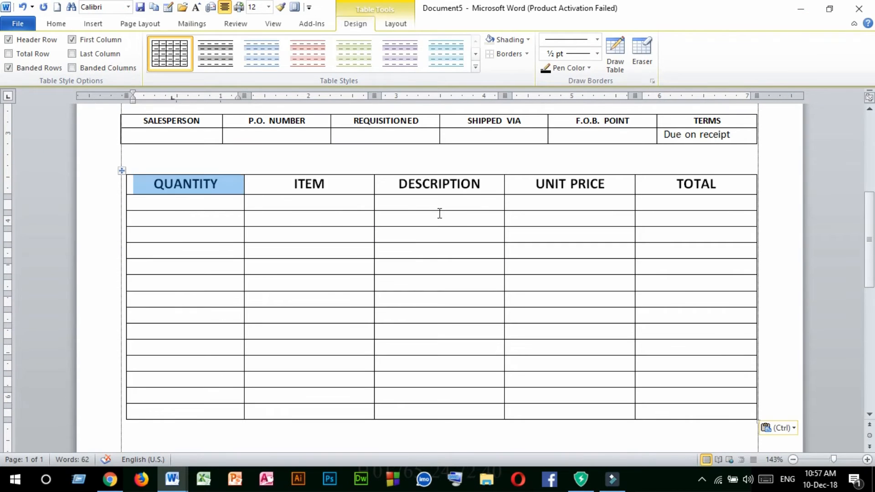
{"action": "left_click", "coordinate": [461, 205]}
{"action": "left_click_drag", "start_coordinate": [743, 183], "coordinate": [114, 192]}
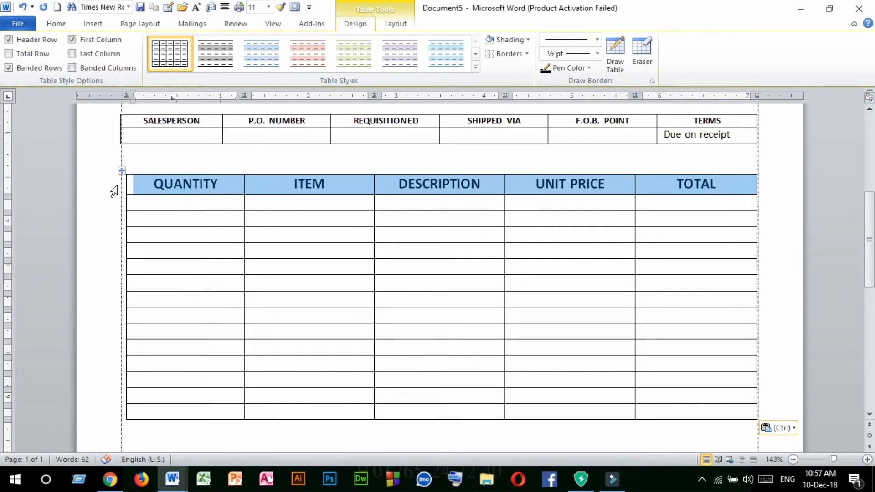
{"action": "left_click", "coordinate": [56, 24]}
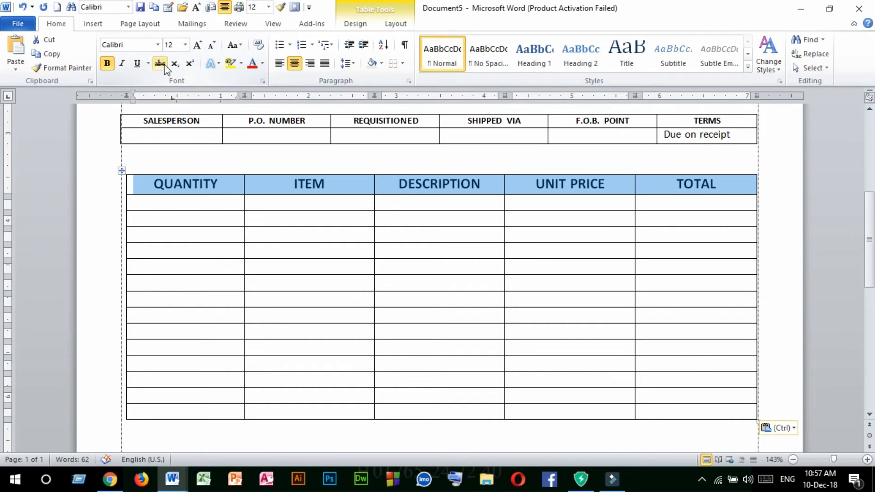
{"action": "left_click", "coordinate": [194, 249]}
Step: Erase the partition between the DESCRIPTION and UNIT PRICE columns in the last four rows of the five-column table
{"action": "scroll", "coordinate": [336, 357], "scroll_direction": "down", "scroll_amount": 2}
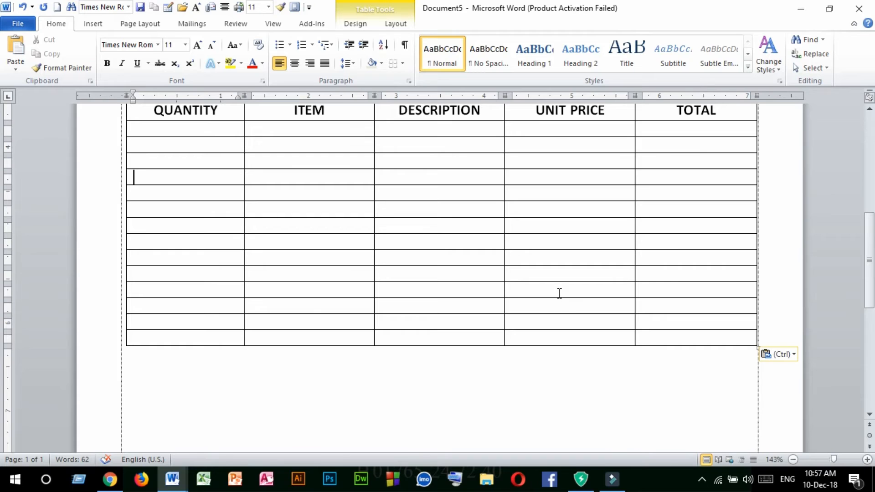
{"action": "left_click_drag", "start_coordinate": [458, 273], "coordinate": [561, 335]}
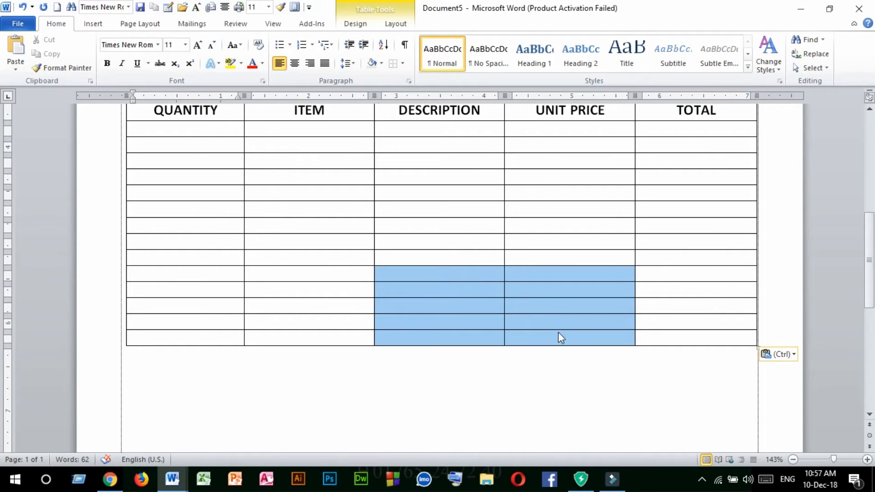
{"action": "left_click", "coordinate": [493, 310]}
{"action": "left_click_drag", "start_coordinate": [460, 288], "coordinate": [556, 337]}
{"action": "left_click", "coordinate": [474, 289]}
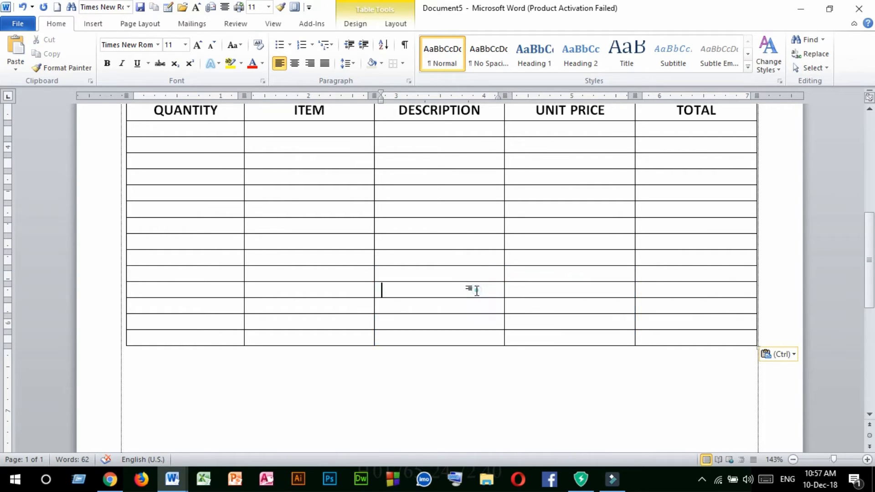
{"action": "left_click", "coordinate": [365, 25]}
{"action": "left_click", "coordinate": [642, 50]}
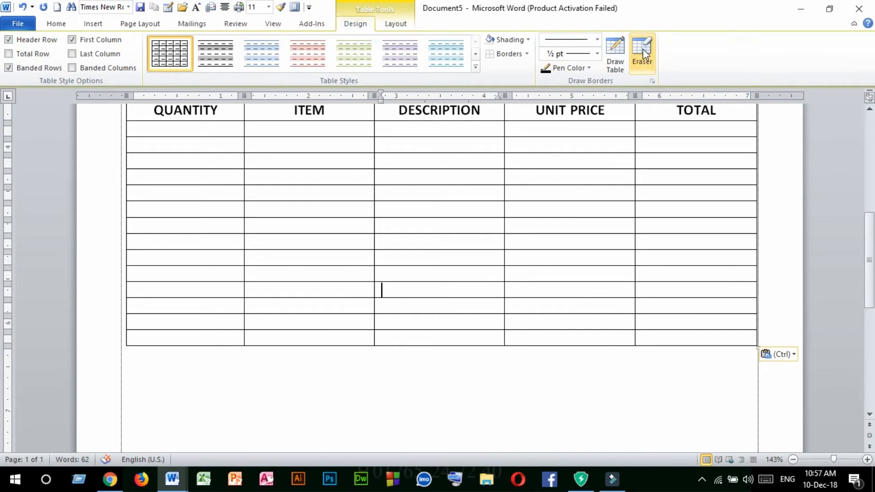
{"action": "left_click", "coordinate": [501, 289]}
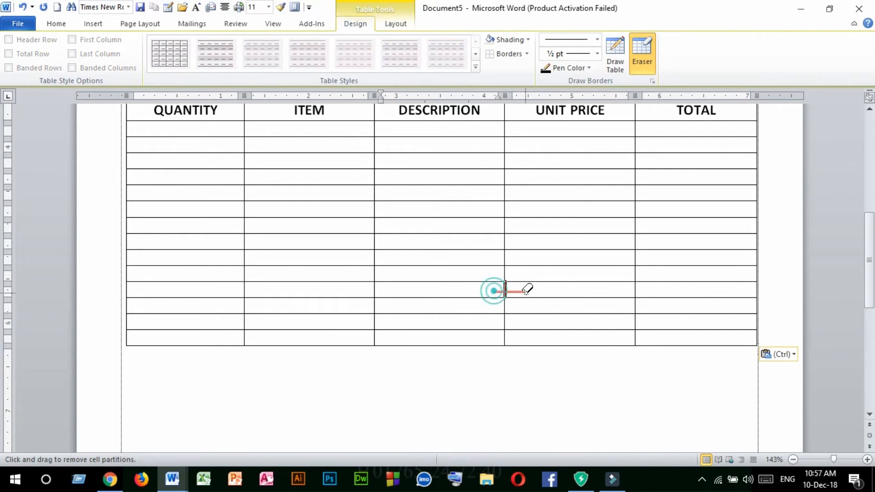
{"action": "left_click", "coordinate": [496, 306]}
{"action": "mouse_move", "coordinate": [490, 324]}
{"action": "left_mouse_down"}
{"action": "mouse_move", "coordinate": [534, 324]}
{"action": "mouse_move", "coordinate": [524, 323]}
{"action": "mouse_move", "coordinate": [536, 336]}
{"action": "left_mouse_up"}
{"action": "left_click", "coordinate": [639, 57]}
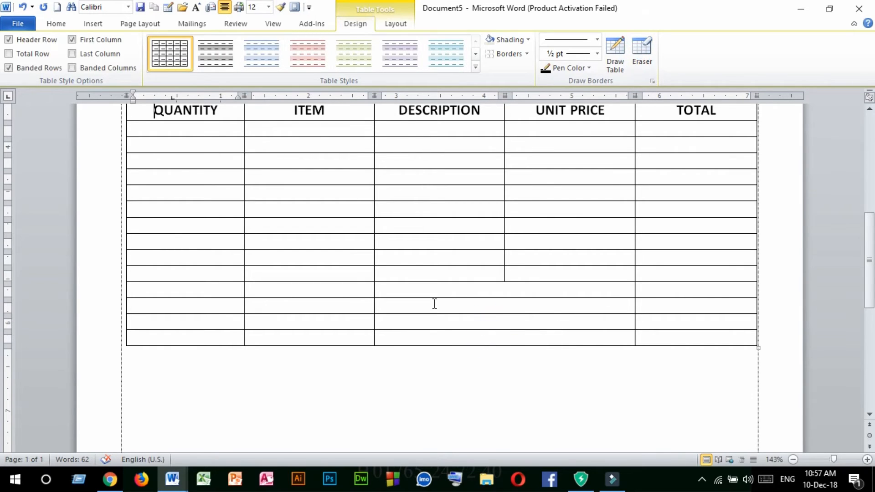
Step: Remove all borders from the four merged cells below DESCRIPTION and UNIT PRICE with the No Border option
{"action": "left_click_drag", "start_coordinate": [433, 290], "coordinate": [545, 338]}
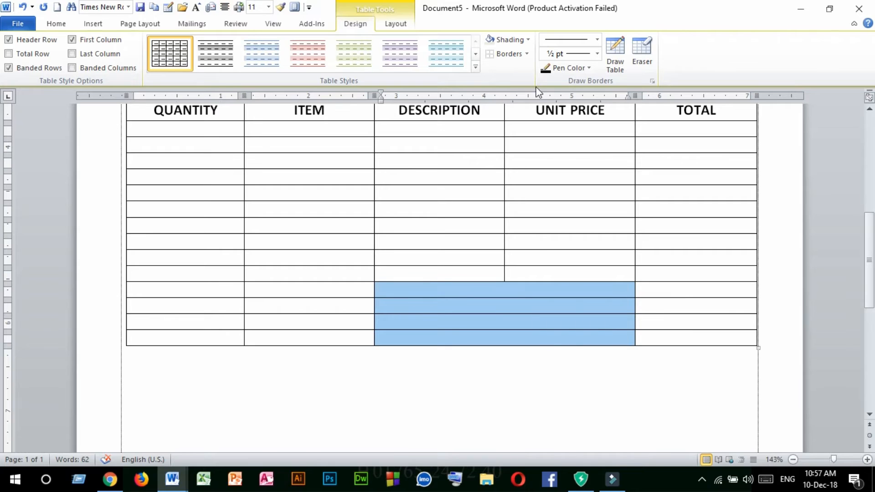
{"action": "left_click", "coordinate": [526, 54]}
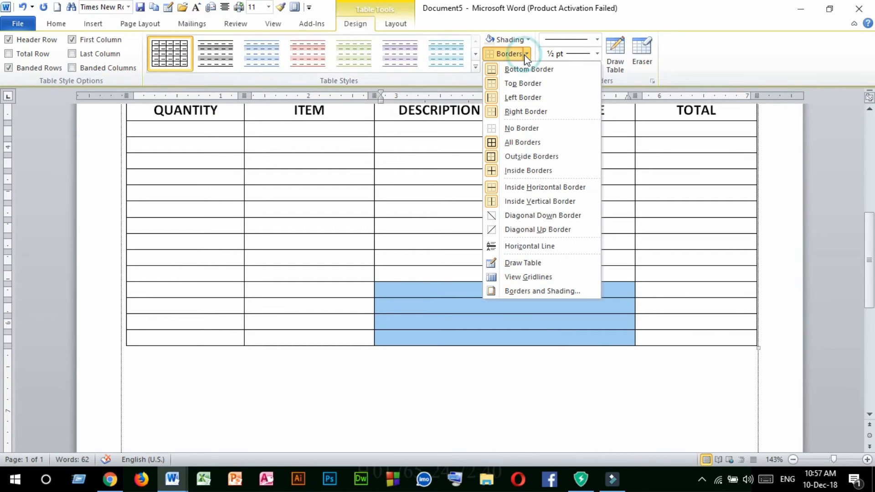
{"action": "left_click", "coordinate": [514, 158]}
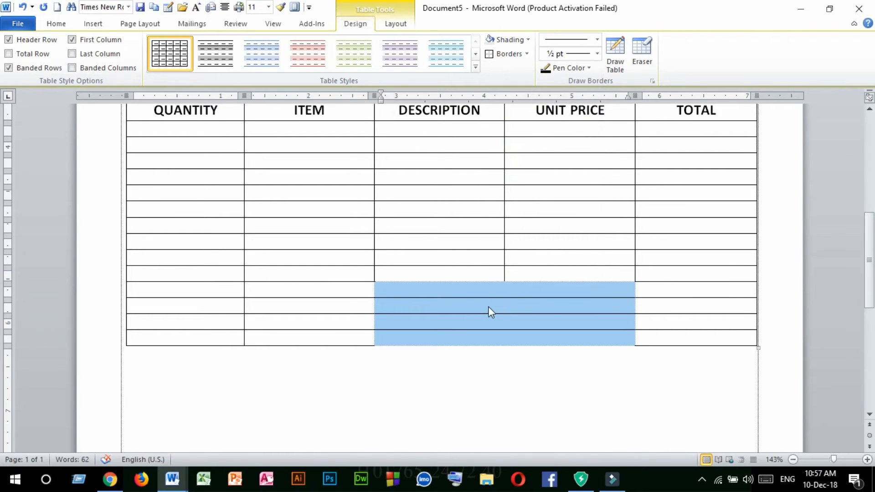
{"action": "left_click", "coordinate": [527, 54]}
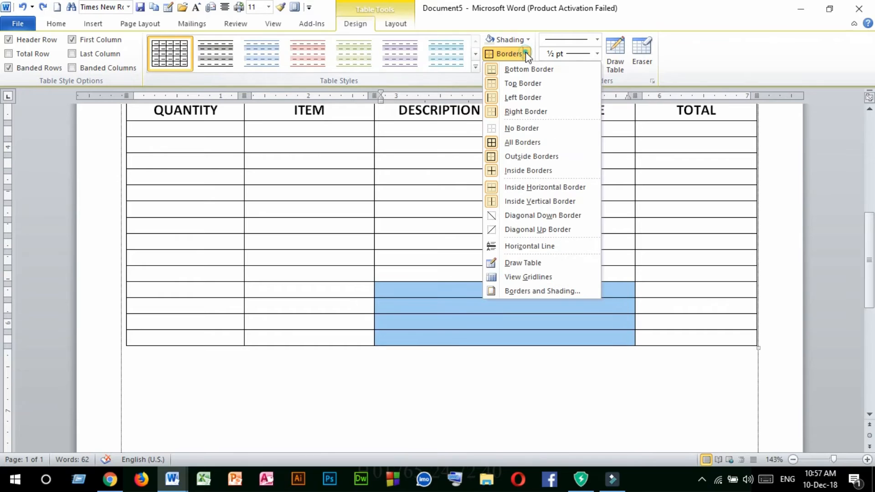
{"action": "left_click", "coordinate": [524, 128]}
{"action": "left_click", "coordinate": [480, 302]}
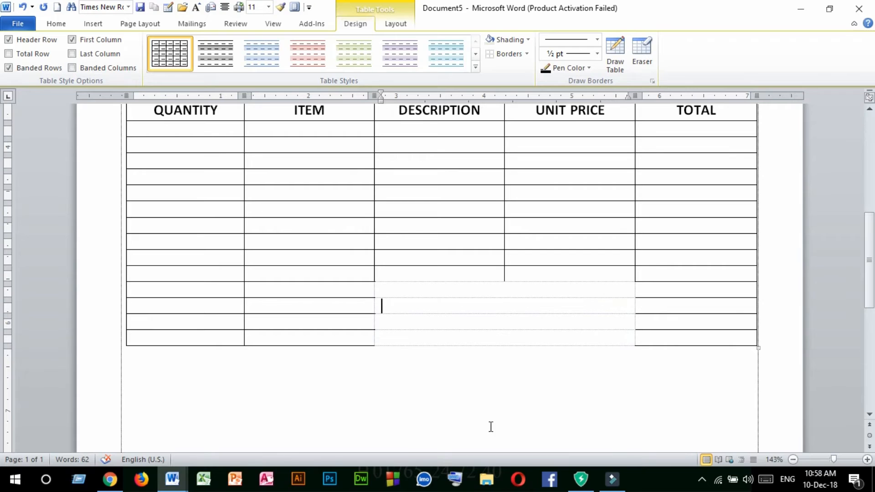
Step: Copy the SUBTOTAL, SALES TAX, SHIPPING & HANDLING and TOTAL DUE labels from INVOICE.docx into the four merged borderless cells of the items table
{"action": "mouse_move", "coordinate": [172, 479]}
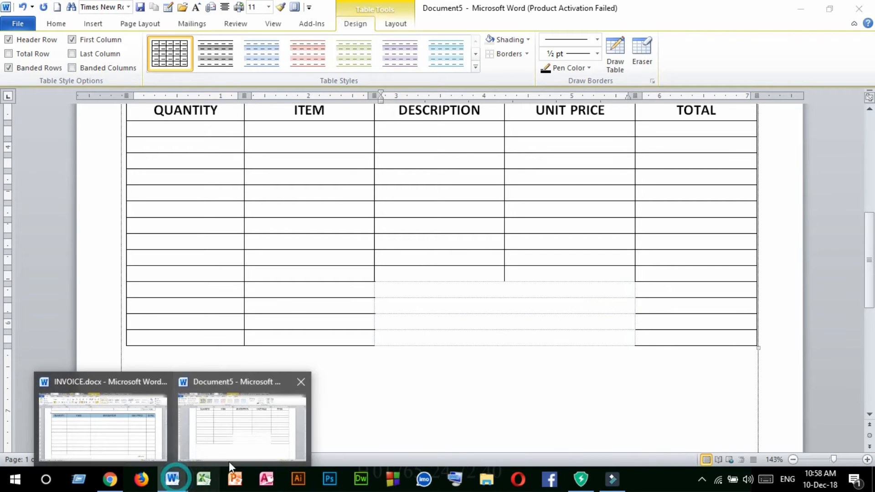
{"action": "left_click", "coordinate": [121, 449]}
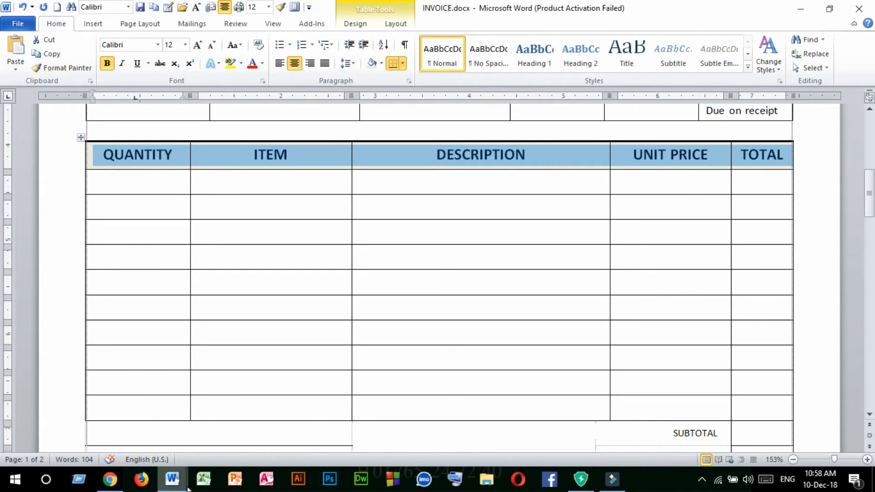
{"action": "scroll", "coordinate": [441, 369], "scroll_direction": "down", "scroll_amount": 3}
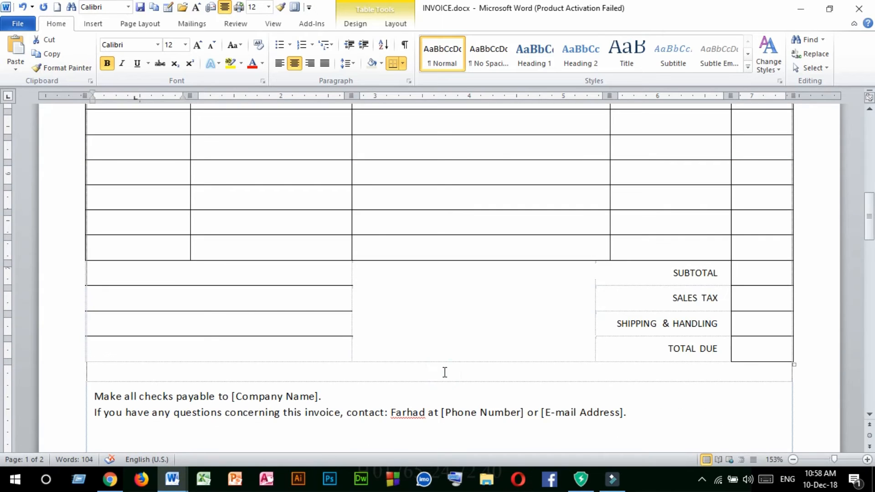
{"action": "left_click_drag", "start_coordinate": [680, 273], "coordinate": [694, 375]}
{"action": "key", "text": "ctrl+c"}
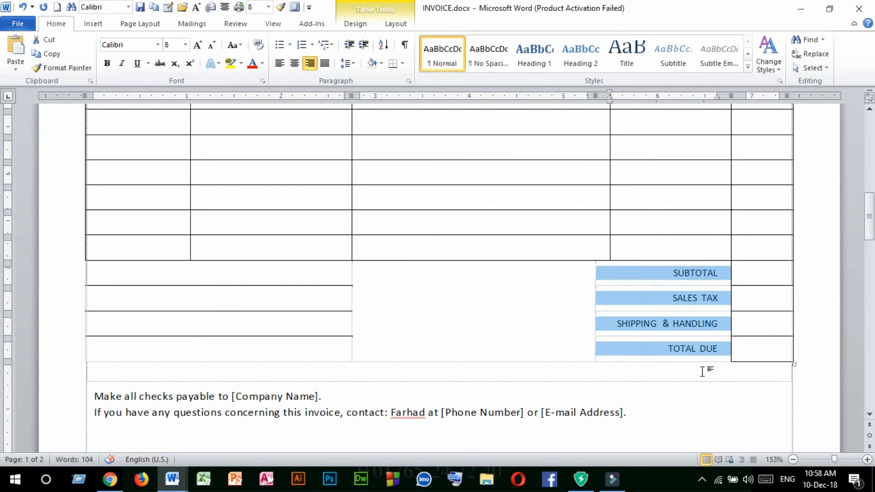
{"action": "left_click", "coordinate": [801, 8]}
{"action": "left_click", "coordinate": [612, 284]}
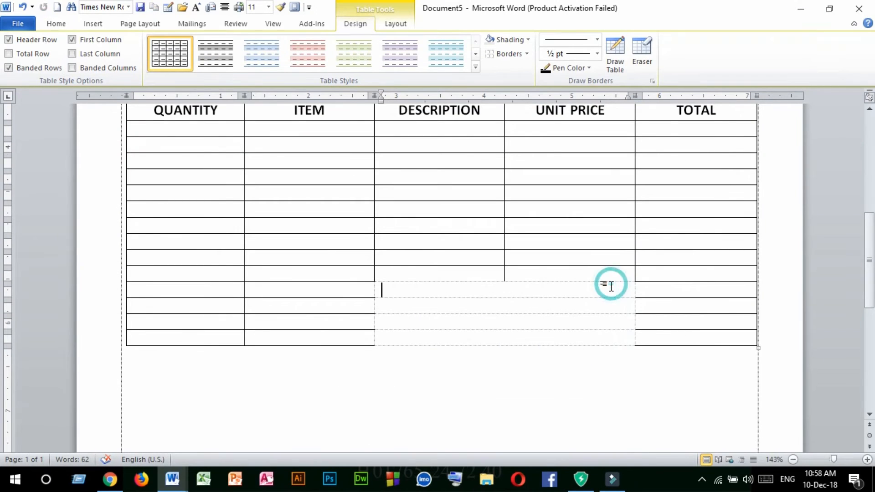
{"action": "key", "text": "ctrl+v"}
Step: Try left and centre alignment on the four labels from SUBTOTAL to TOTAL DUE, finishing with right alignment
{"action": "left_click", "coordinate": [586, 289]}
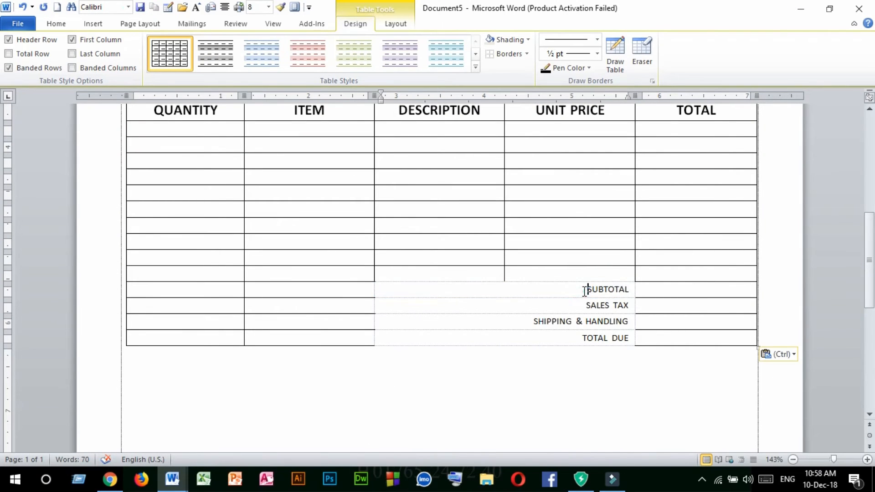
{"action": "left_click_drag", "start_coordinate": [591, 293], "coordinate": [623, 335]}
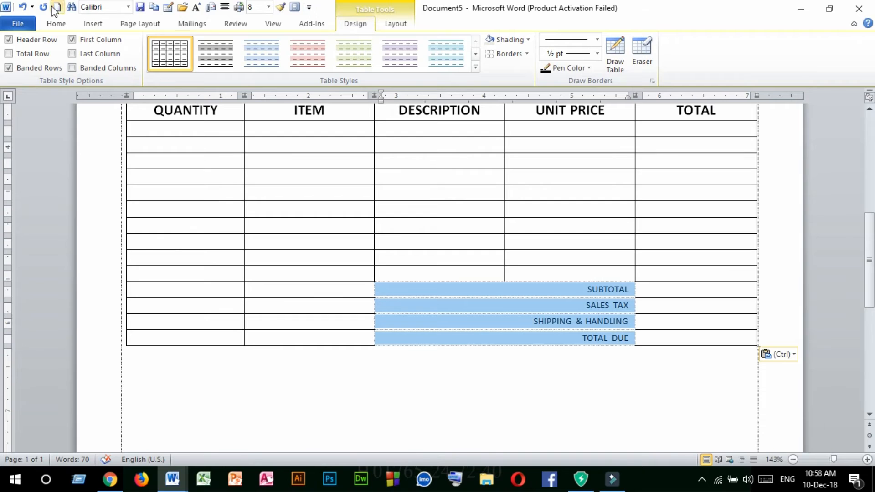
{"action": "left_click", "coordinate": [57, 23]}
{"action": "left_click", "coordinate": [279, 63]}
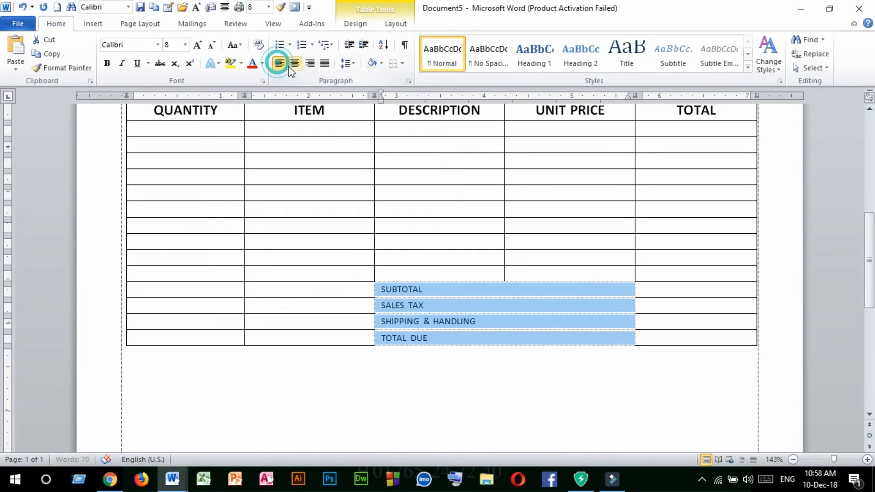
{"action": "left_click", "coordinate": [295, 63]}
{"action": "left_click", "coordinate": [310, 63]}
{"action": "left_click", "coordinate": [280, 63]}
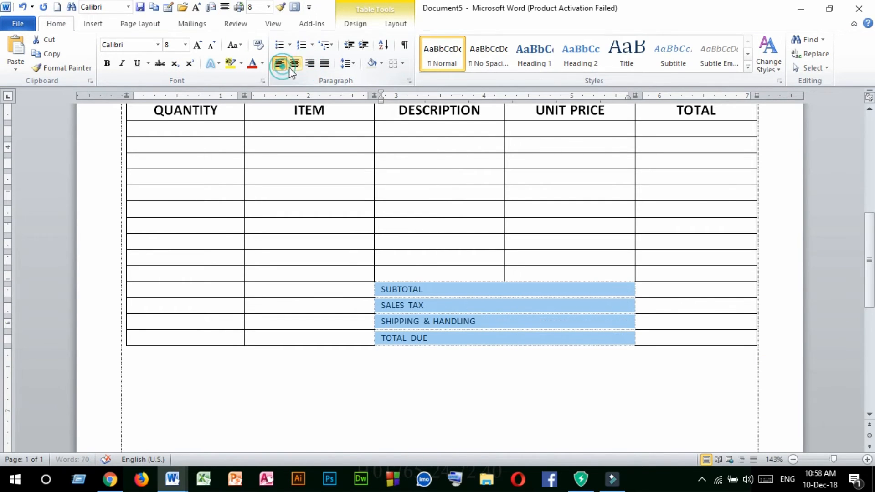
{"action": "left_click", "coordinate": [295, 64]}
{"action": "left_click", "coordinate": [309, 63]}
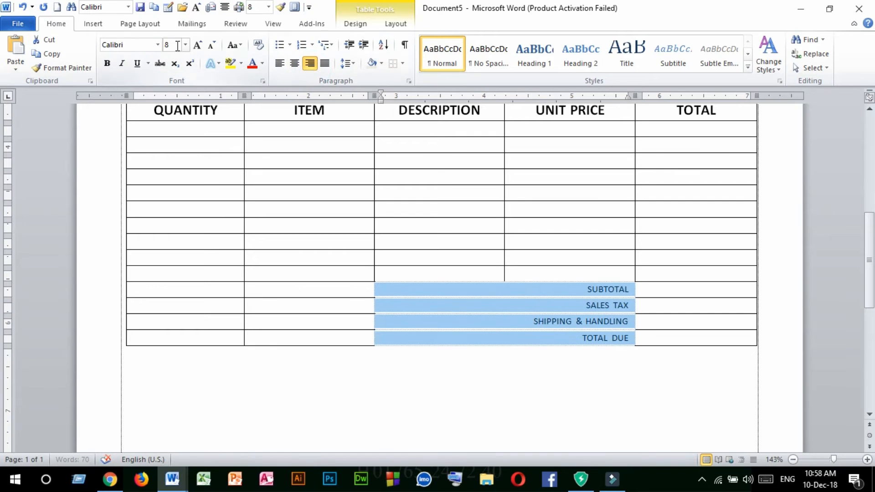
{"action": "left_click", "coordinate": [667, 293]}
Step: Insert a table of one column and two rows on the blank line below the items table
{"action": "scroll", "coordinate": [608, 304], "scroll_direction": "down", "scroll_amount": 2}
{"action": "scroll", "coordinate": [610, 304], "scroll_direction": "up", "scroll_amount": 2}
{"action": "scroll", "coordinate": [609, 304], "scroll_direction": "up", "scroll_amount": 2}
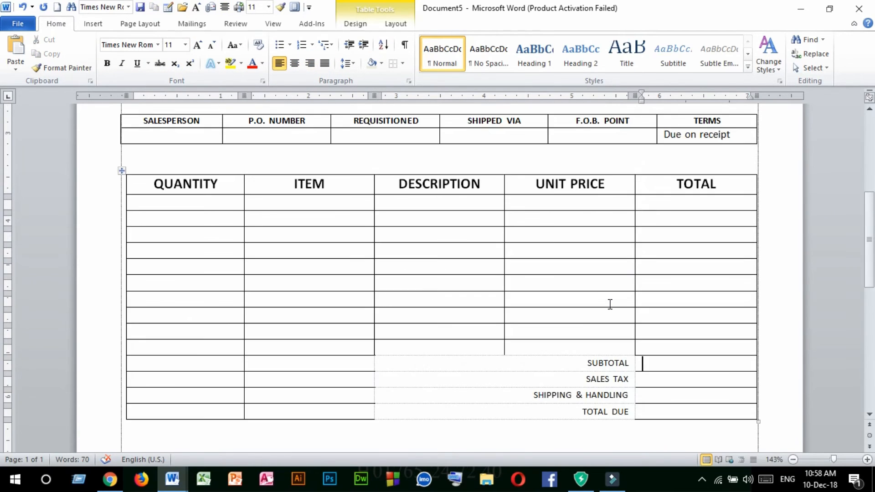
{"action": "scroll", "coordinate": [610, 303], "scroll_direction": "down", "scroll_amount": 4}
{"action": "left_click", "coordinate": [134, 312]}
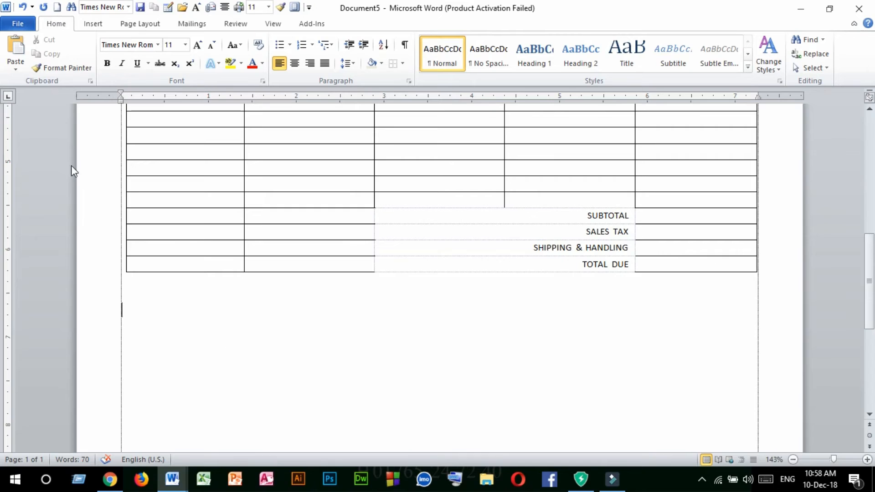
{"action": "left_click", "coordinate": [93, 23]}
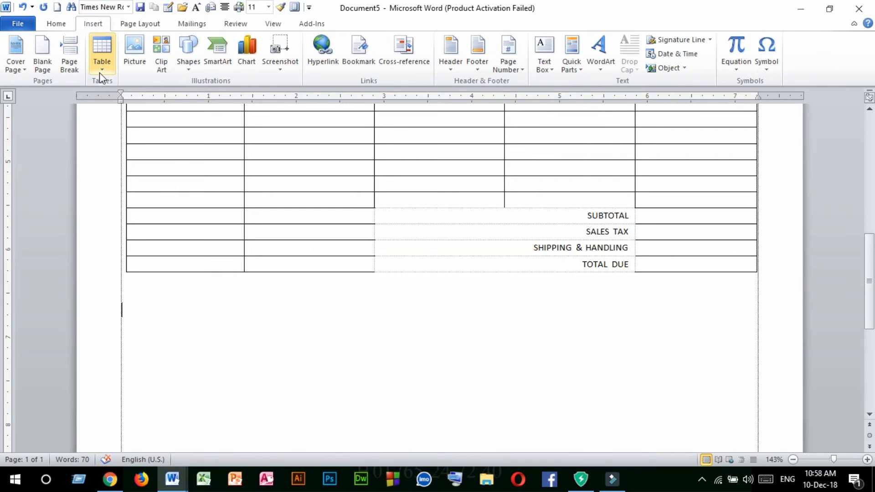
{"action": "left_click", "coordinate": [99, 70]}
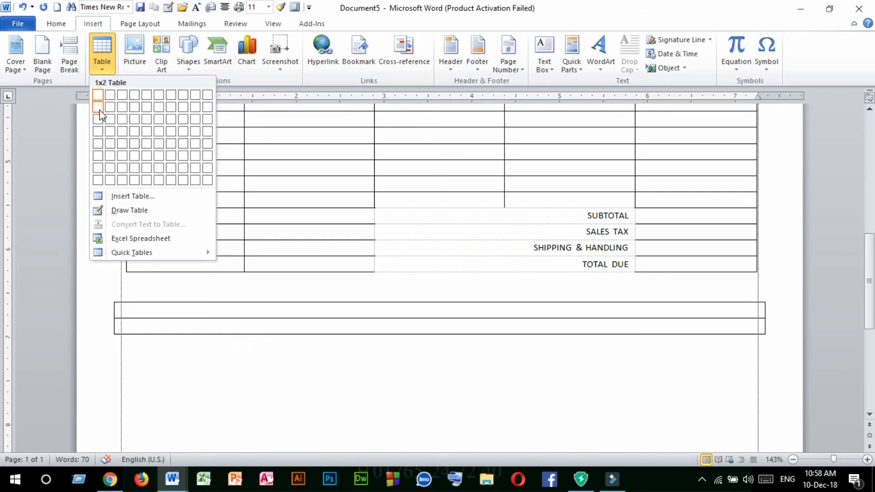
{"action": "left_click", "coordinate": [99, 108]}
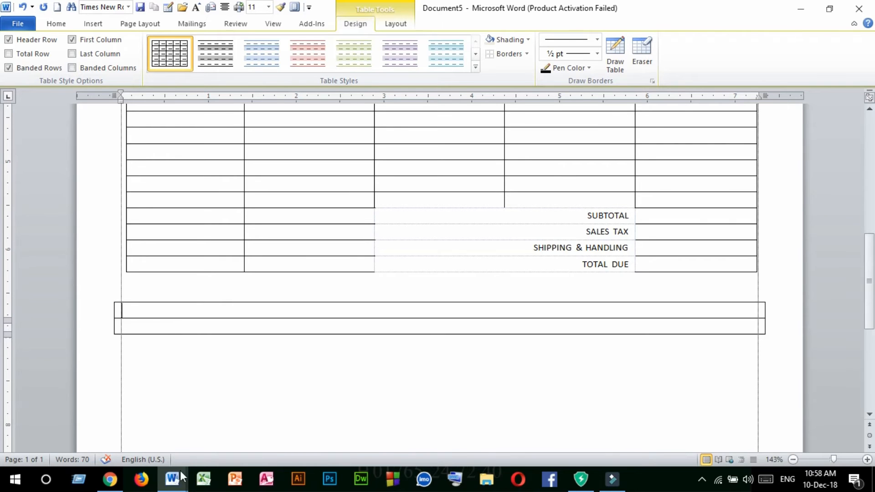
Step: Copy the two lines about checks payable and invoice questions from INVOICE.docx into the first row of the new two-row table
{"action": "mouse_move", "coordinate": [172, 479]}
{"action": "left_click", "coordinate": [84, 441]}
{"action": "scroll", "coordinate": [250, 388], "scroll_direction": "down", "scroll_amount": 3}
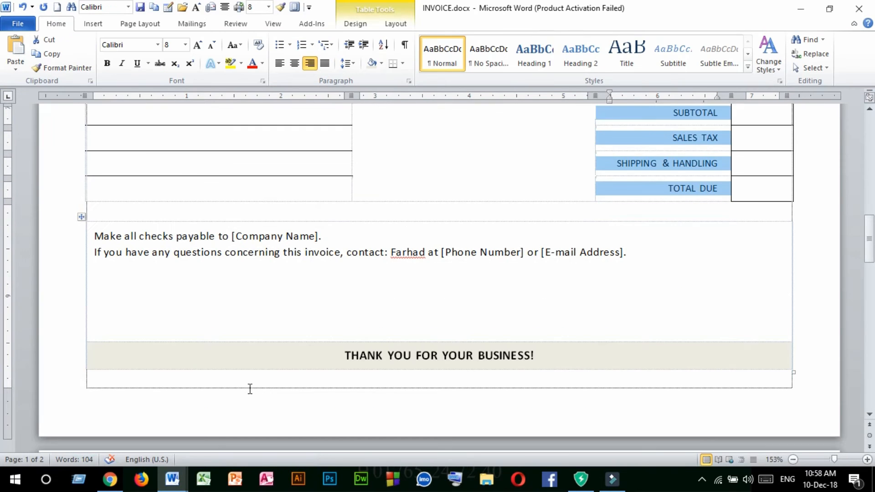
{"action": "left_click_drag", "start_coordinate": [97, 239], "coordinate": [641, 280]}
{"action": "key", "text": "ctrl+c"}
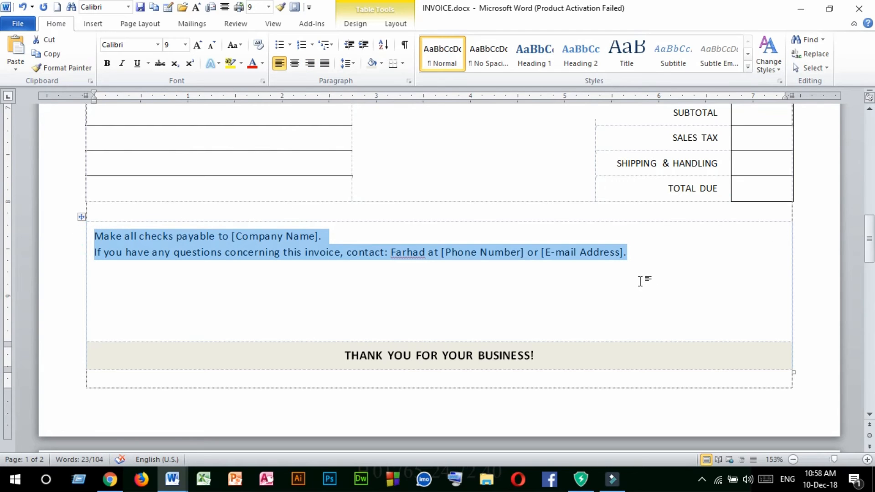
{"action": "left_click", "coordinate": [800, 9]}
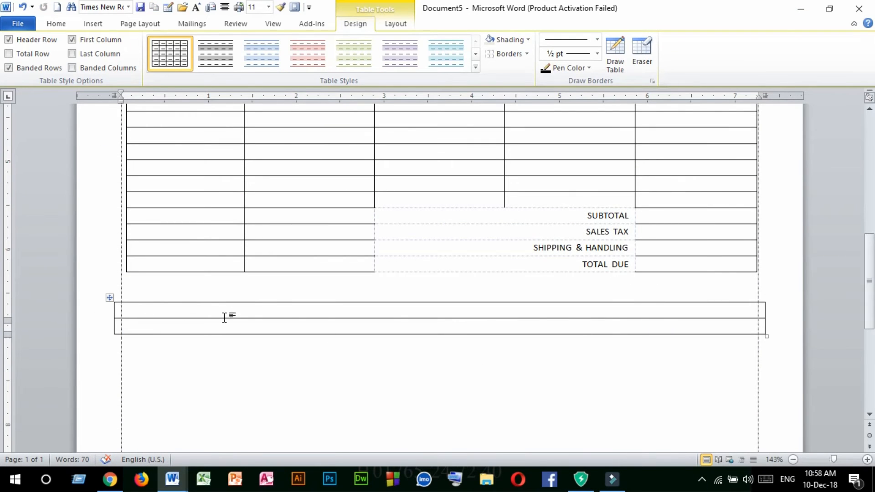
{"action": "key", "text": "ctrl+v"}
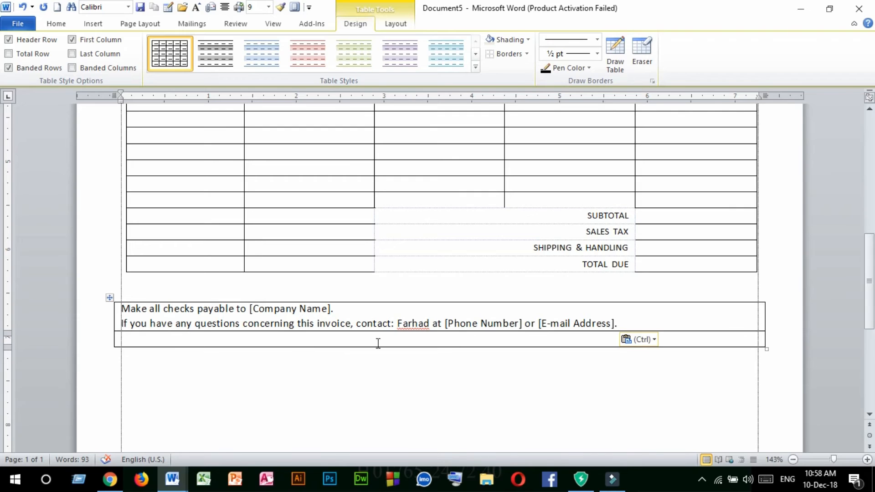
Step: Add five blank lines below the contact line to make the first row of the two-row table taller
{"action": "key", "text": "Return"}
{"action": "key", "text": "Return"}
{"action": "key", "text": "Return"}
{"action": "key", "text": "Return"}
{"action": "key", "text": "Return"}
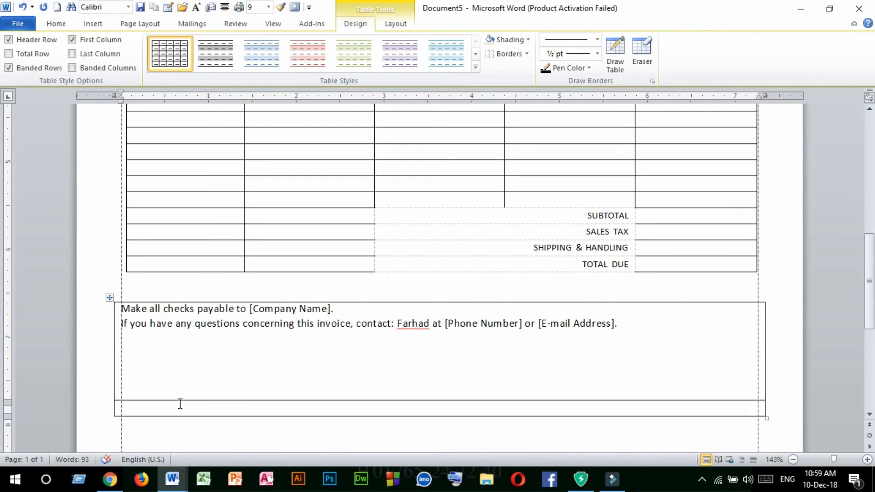
Step: Copy the THANK YOU FOR YOUR BUSINESS! line from INVOICE.docx into the second row of the two-row table
{"action": "left_click", "coordinate": [147, 407]}
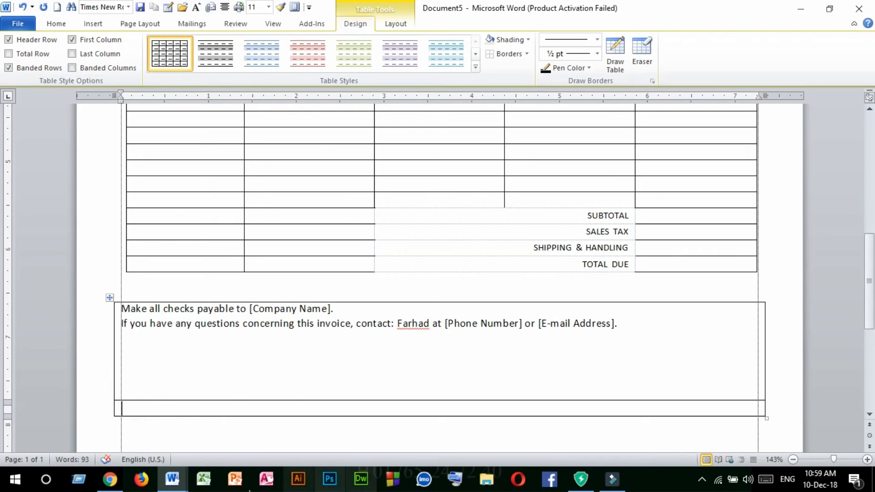
{"action": "mouse_move", "coordinate": [173, 478]}
{"action": "left_click", "coordinate": [136, 450]}
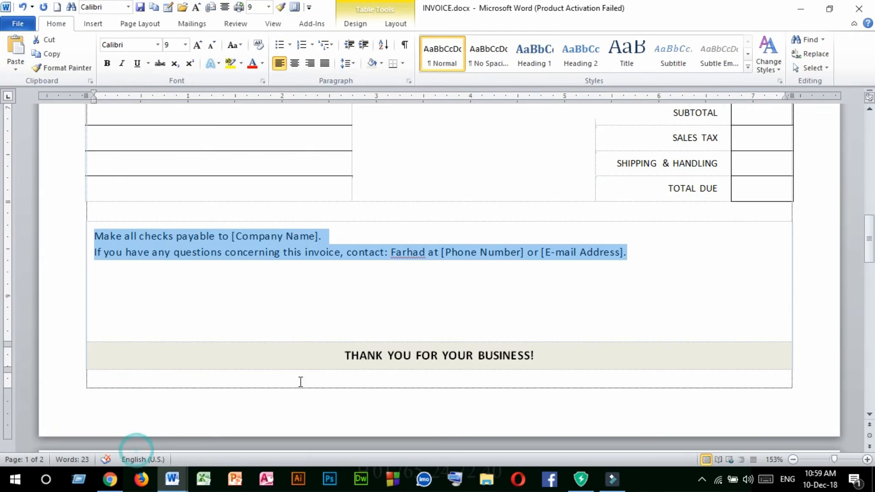
{"action": "left_click", "coordinate": [273, 260]}
{"action": "left_click", "coordinate": [164, 286]}
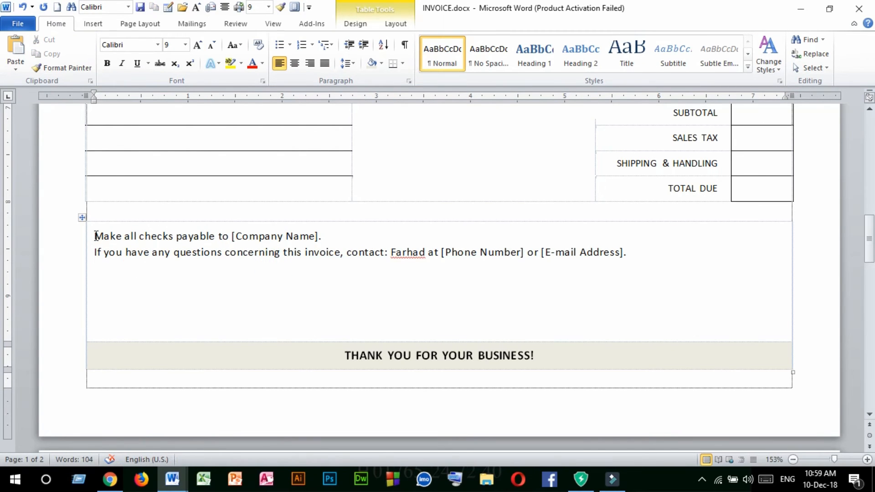
{"action": "left_click_drag", "start_coordinate": [96, 236], "coordinate": [590, 271]}
{"action": "left_click", "coordinate": [419, 294]}
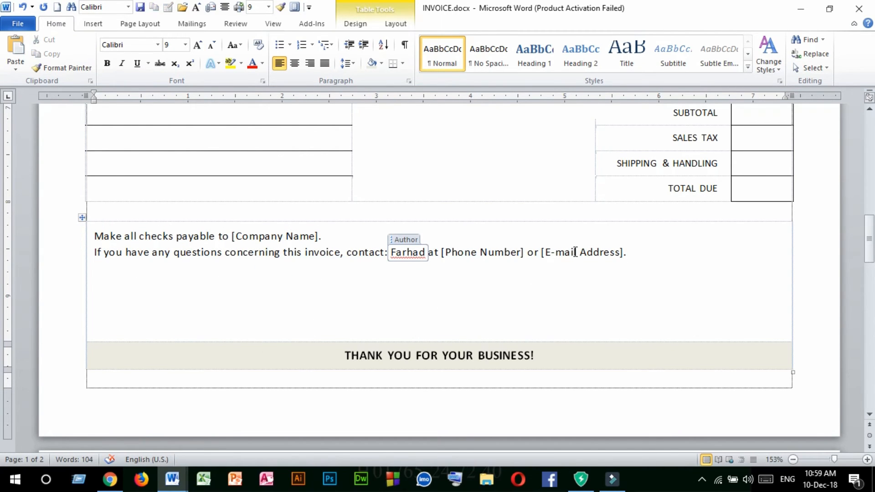
{"action": "left_click_drag", "start_coordinate": [346, 355], "coordinate": [584, 350]}
{"action": "key", "text": "ctrl+c"}
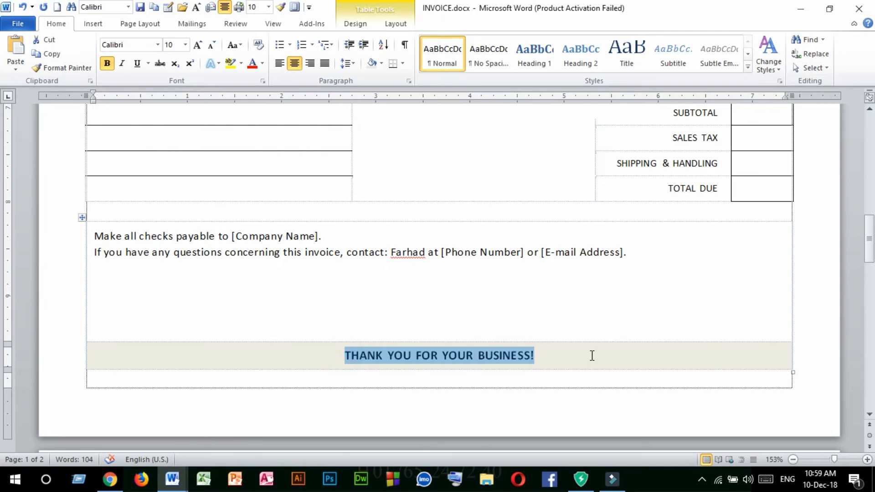
{"action": "left_click", "coordinate": [796, 11]}
{"action": "left_click", "coordinate": [347, 401]}
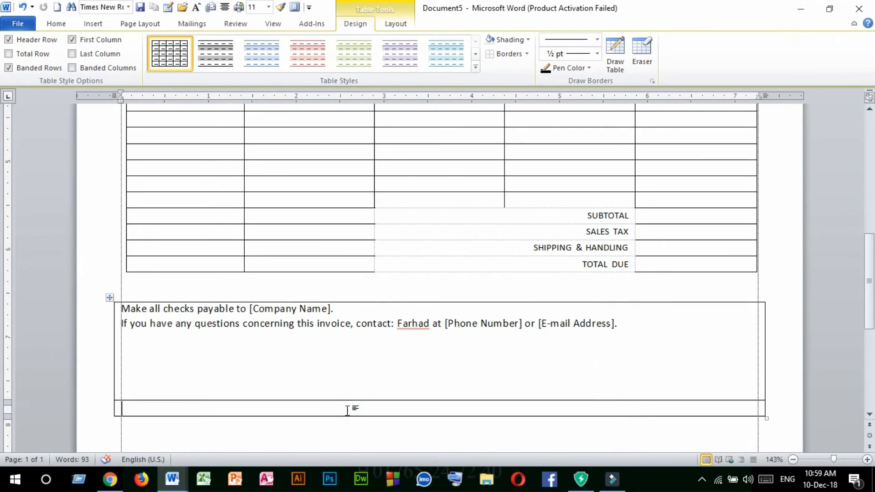
{"action": "key", "text": "ctrl+v"}
Step: Centre the THANK YOU FOR YOUR BUSINESS! line and shade its row with Tan, Background 2
{"action": "left_click_drag", "start_coordinate": [336, 406], "coordinate": [119, 408]}
{"action": "left_click", "coordinate": [47, 24]}
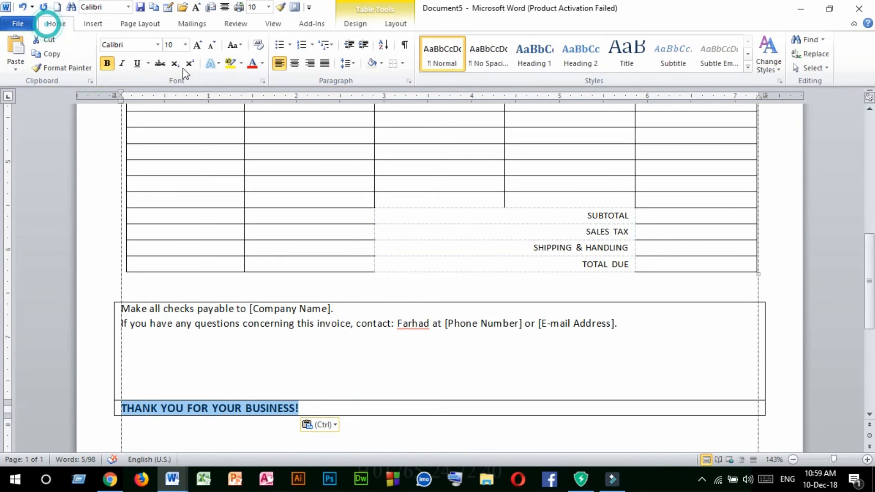
{"action": "left_click", "coordinate": [297, 65]}
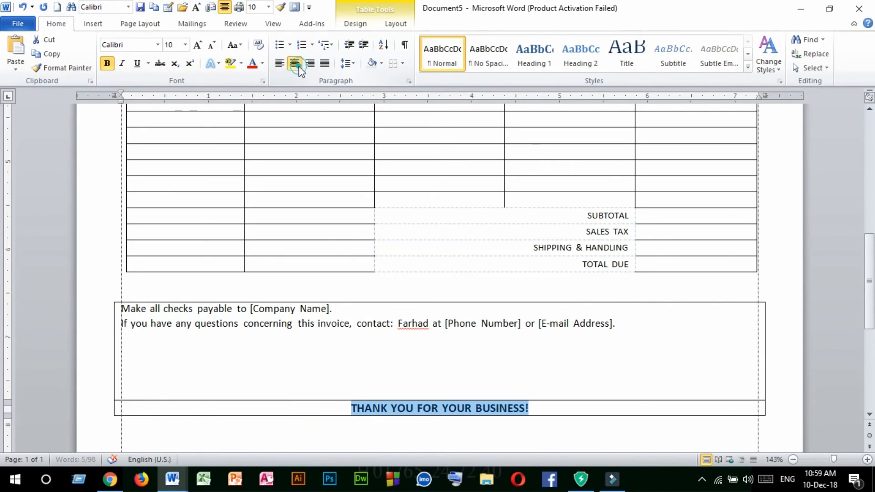
{"action": "left_click", "coordinate": [381, 64]}
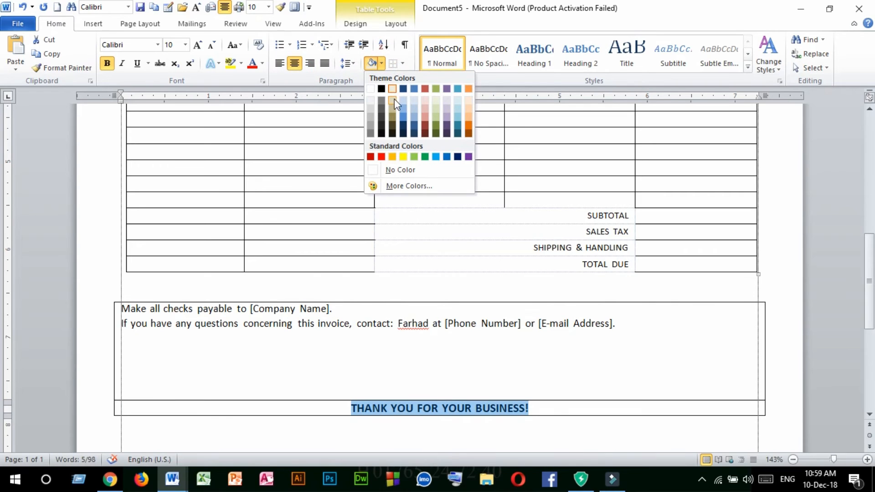
{"action": "left_click", "coordinate": [395, 88]}
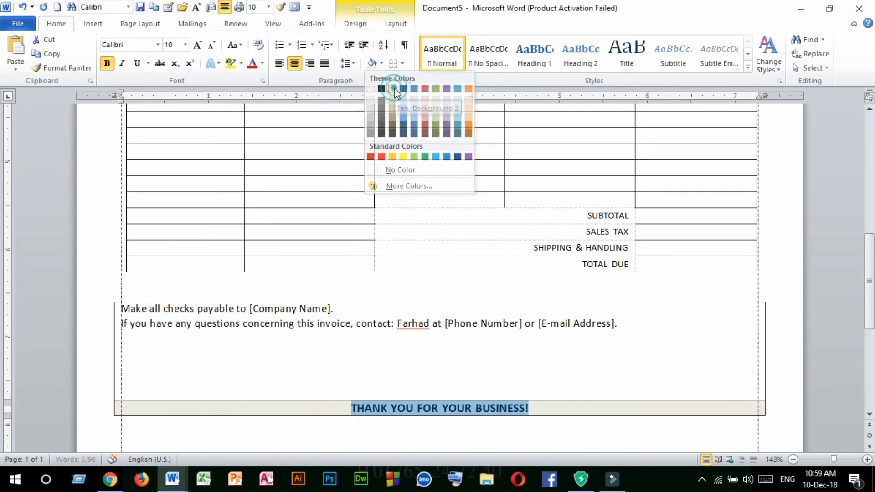
{"action": "left_click", "coordinate": [294, 356]}
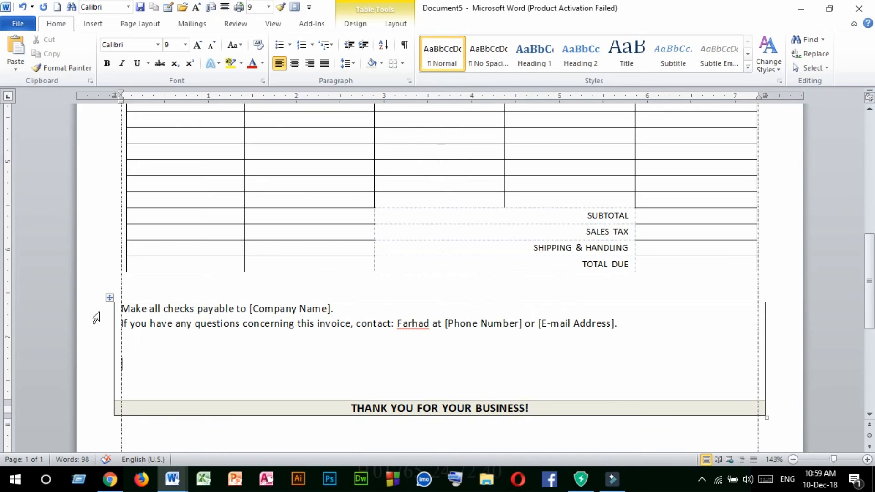
Step: Pull the two-row table's outer edges in to line up with the items table and remove all of its borders
{"action": "left_click_drag", "start_coordinate": [113, 319], "coordinate": [127, 319]}
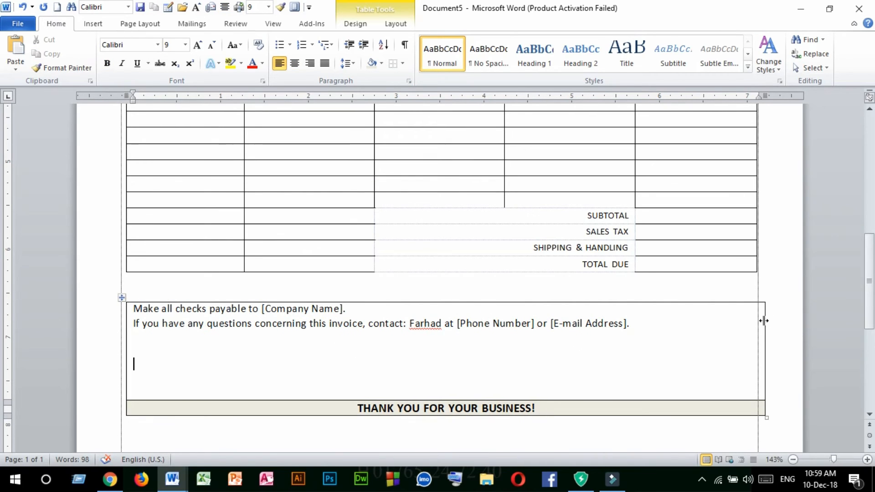
{"action": "left_click_drag", "start_coordinate": [763, 320], "coordinate": [757, 320]}
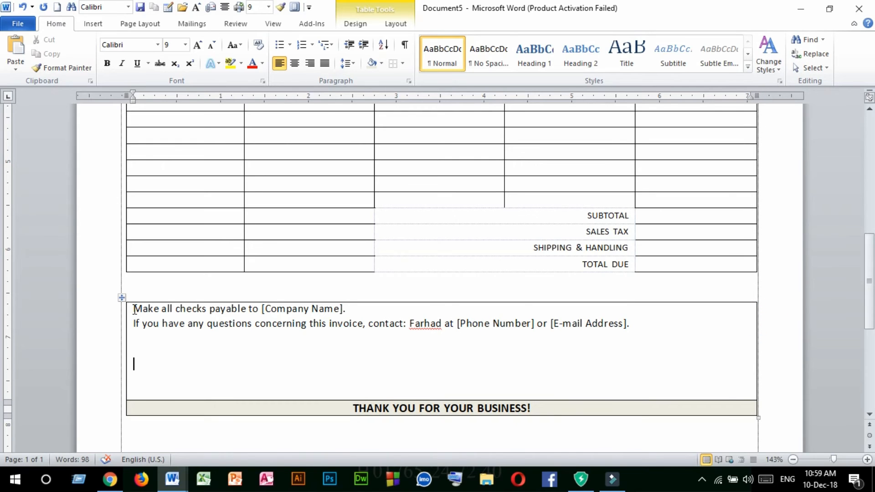
{"action": "left_click_drag", "start_coordinate": [135, 310], "coordinate": [617, 405]}
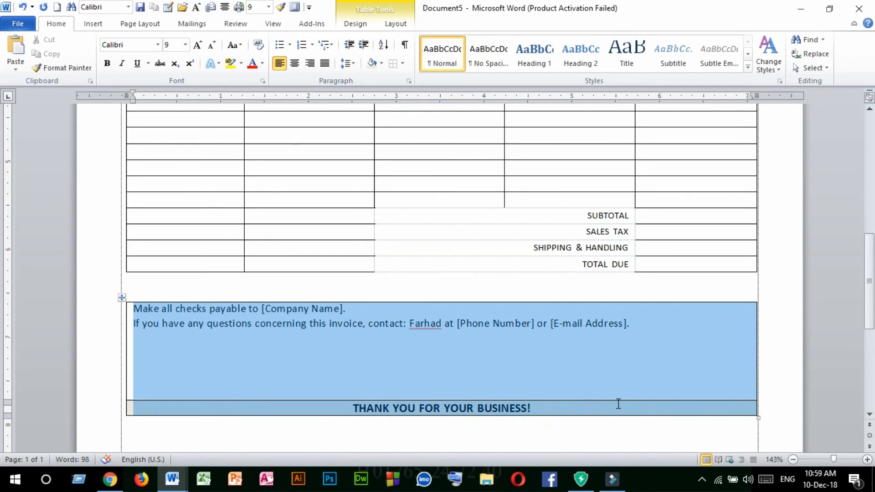
{"action": "left_click", "coordinate": [355, 25]}
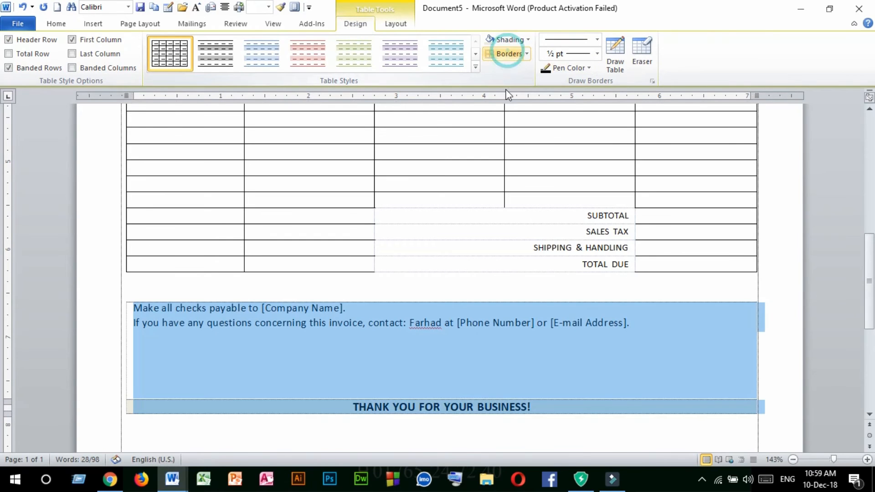
Step: Review the invoice layout on the page and in the print preview
{"action": "left_click", "coordinate": [452, 373]}
{"action": "scroll", "coordinate": [454, 369], "scroll_direction": "up", "scroll_amount": 3}
{"action": "scroll", "coordinate": [454, 369], "scroll_direction": "up", "scroll_amount": 5}
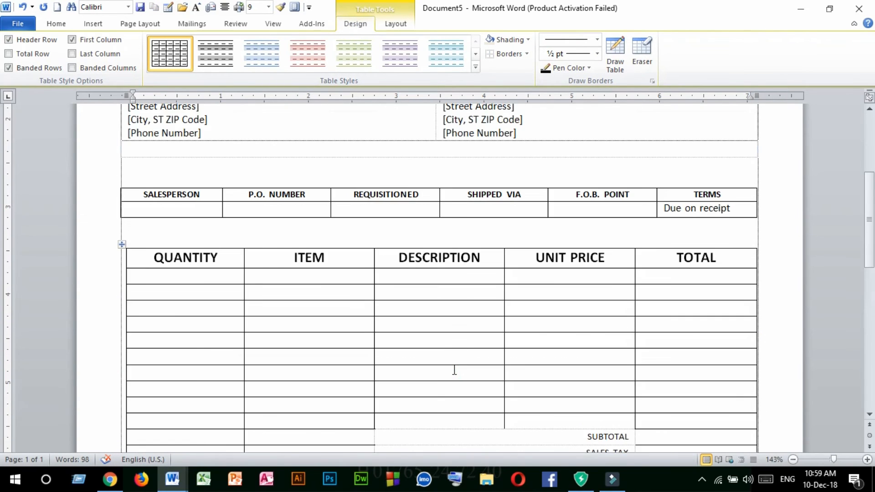
{"action": "scroll", "coordinate": [454, 370], "scroll_direction": "down", "scroll_amount": 2}
{"action": "scroll", "coordinate": [454, 369], "scroll_direction": "up", "scroll_amount": 3}
{"action": "scroll", "coordinate": [454, 370], "scroll_direction": "down", "scroll_amount": 5}
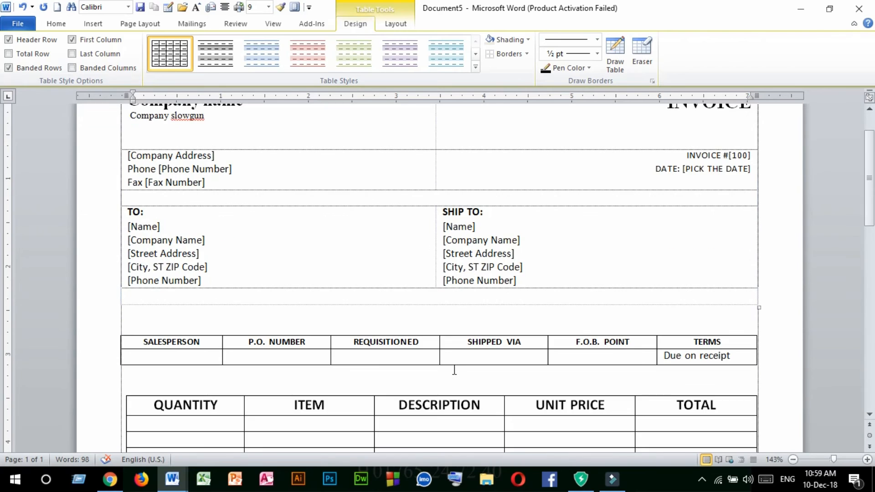
{"action": "left_click", "coordinate": [18, 24]}
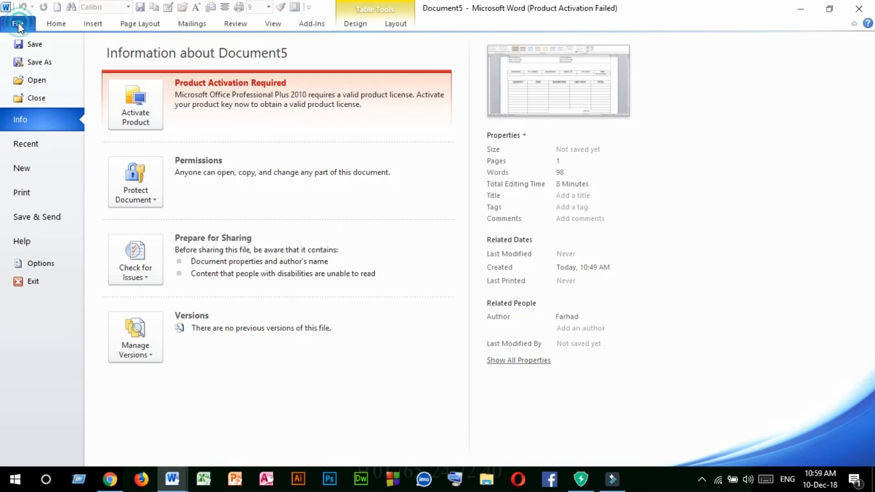
{"action": "left_click", "coordinate": [40, 196]}
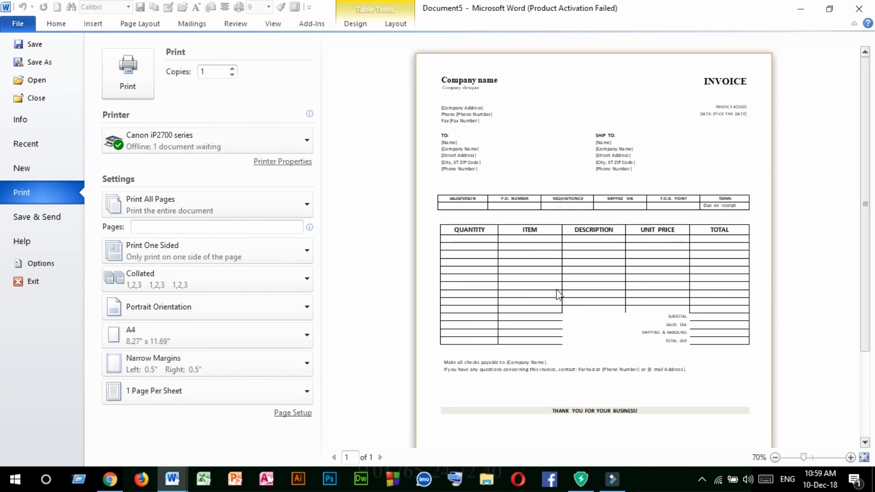
{"action": "left_click", "coordinate": [56, 25]}
Step: Enter quantity 5 and item Napa in the first row of the items table
{"action": "scroll", "coordinate": [531, 246], "scroll_direction": "down", "scroll_amount": 1}
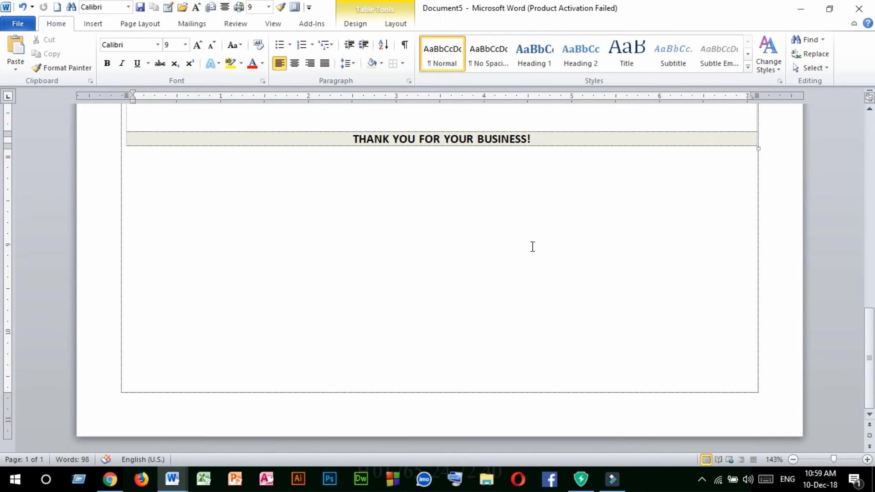
{"action": "scroll", "coordinate": [531, 250], "scroll_direction": "up", "scroll_amount": 7}
{"action": "scroll", "coordinate": [683, 273], "scroll_direction": "up", "scroll_amount": 3}
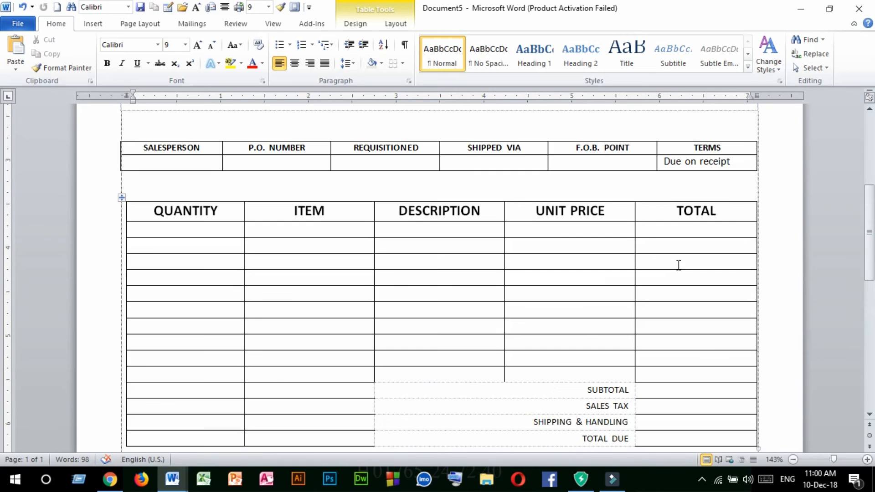
{"action": "scroll", "coordinate": [638, 303], "scroll_direction": "up", "scroll_amount": 1}
{"action": "scroll", "coordinate": [649, 302], "scroll_direction": "down", "scroll_amount": 2}
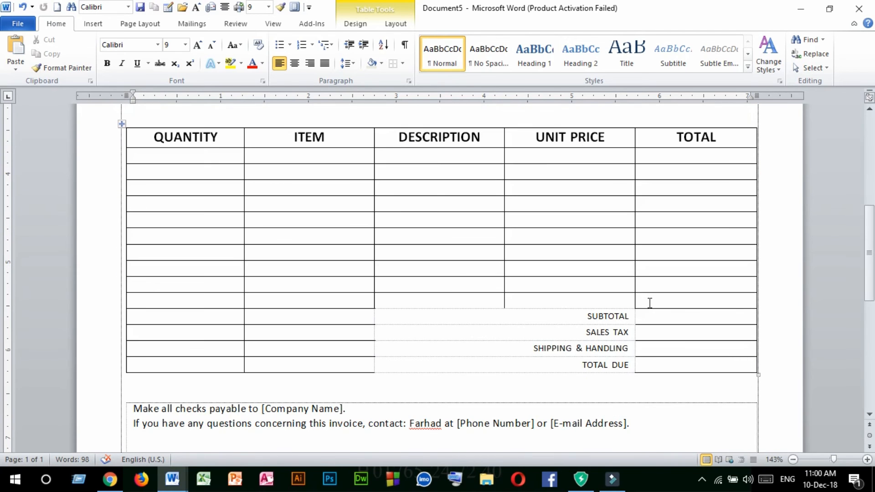
{"action": "left_click", "coordinate": [186, 159]}
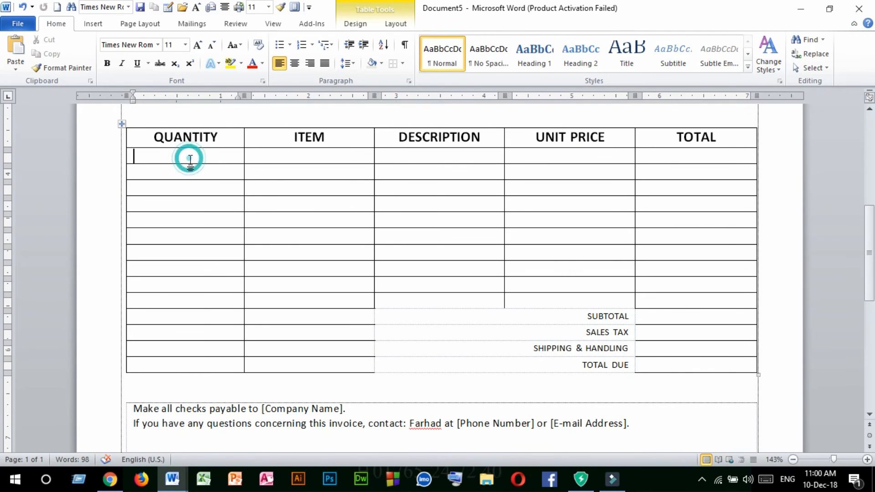
{"action": "type", "text": "5"}
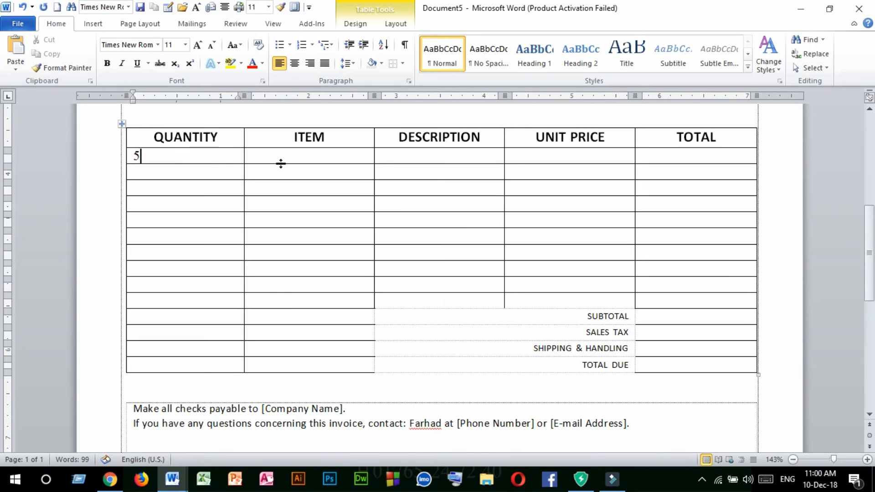
{"action": "left_click", "coordinate": [311, 157]}
{"action": "type", "text": "nao"}
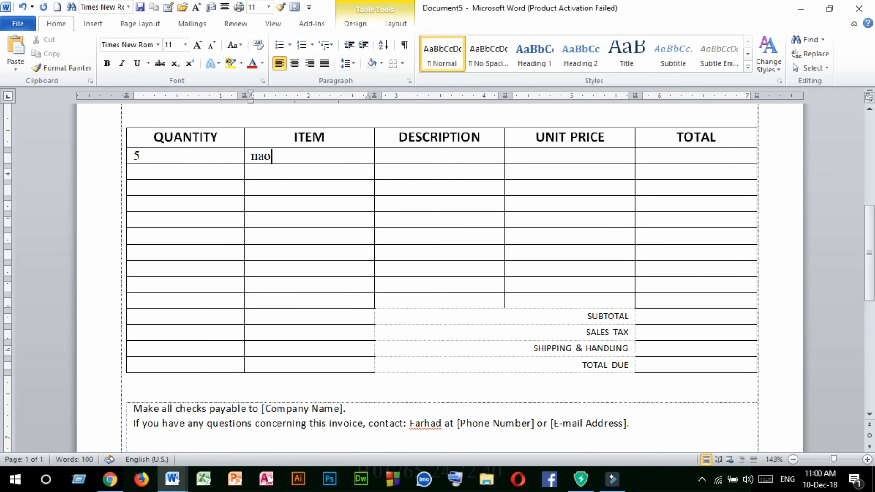
{"action": "key", "text": "BackSpace"}
{"action": "type", "text": "pa"}
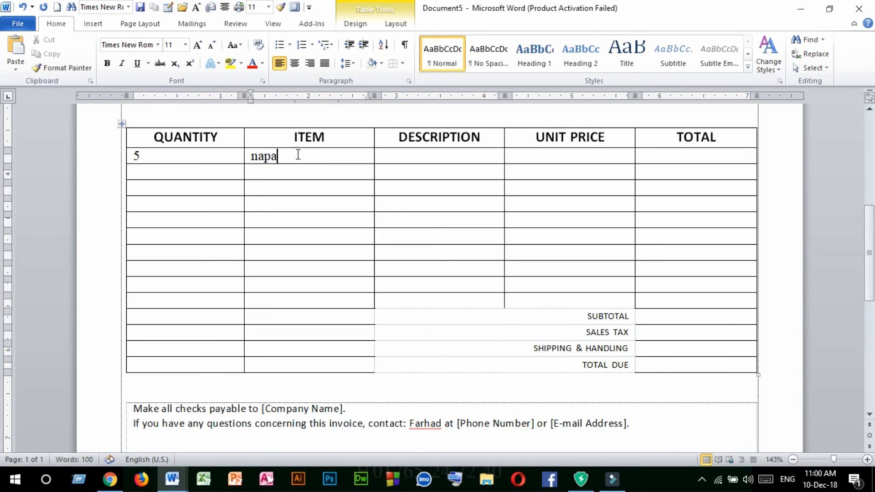
{"action": "left_click_drag", "start_coordinate": [295, 153], "coordinate": [252, 162]}
{"action": "left_click", "coordinate": [266, 156]}
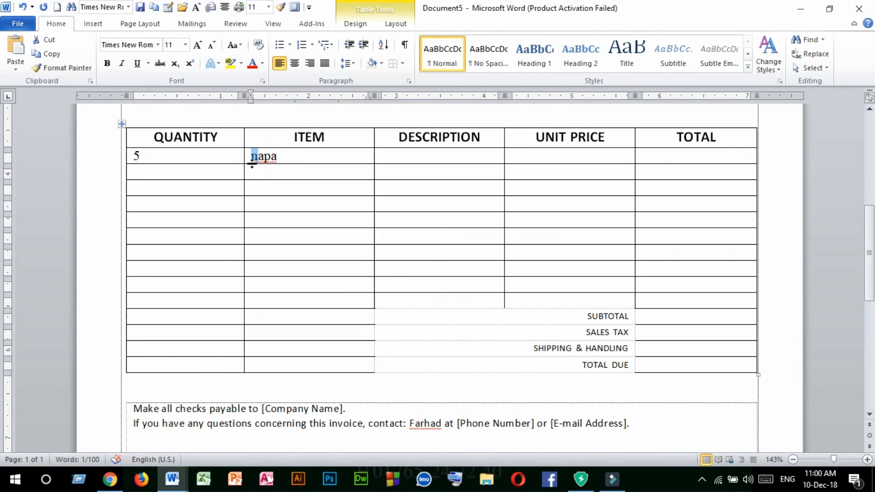
{"action": "type", "text": "N"}
Step: Fill in the Napa row with a unit price of 10 and a total of 50
{"action": "left_click", "coordinate": [426, 156]}
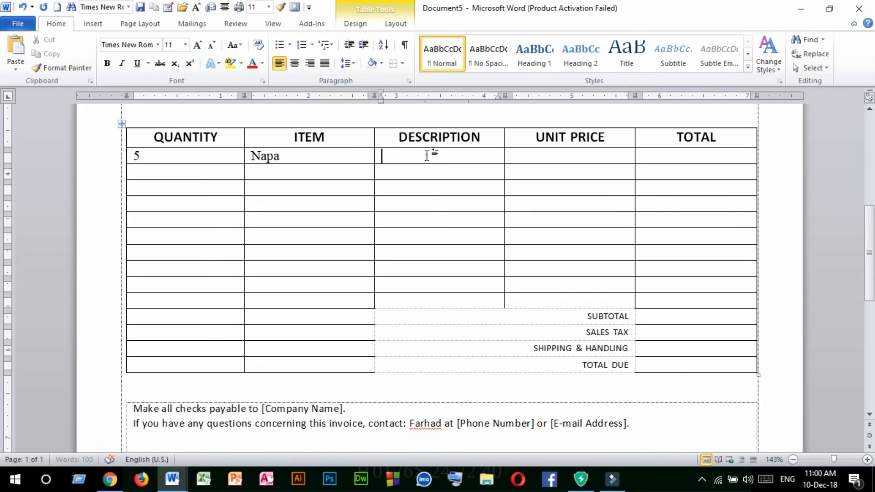
{"action": "left_click", "coordinate": [576, 157]}
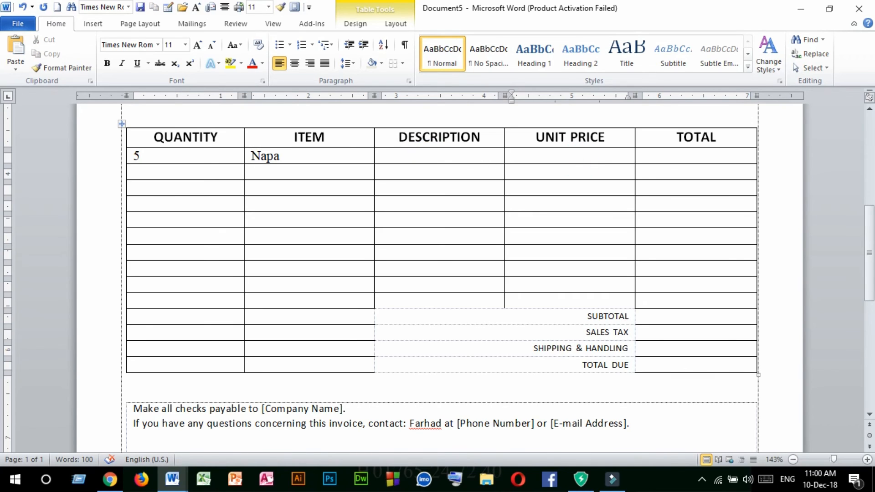
{"action": "type", "text": "10"}
{"action": "left_click", "coordinate": [664, 157]}
{"action": "type", "text": "50"}
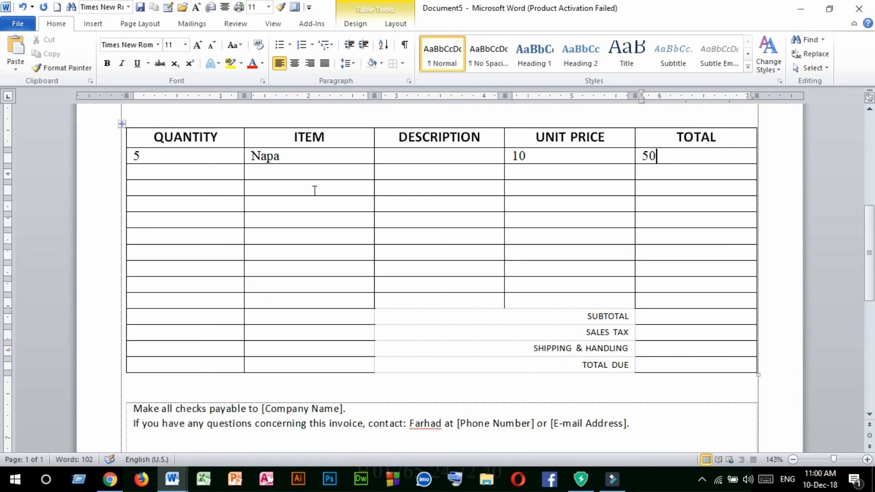
Step: Enter quantity 6 and item Histachin in the second row of the items table
{"action": "left_click", "coordinate": [159, 177]}
{"action": "type", "text": "6"}
{"action": "left_click", "coordinate": [278, 175]}
{"action": "type", "text": "b"}
{"action": "key", "text": "BackSpace"}
{"action": "type", "text": "H"}
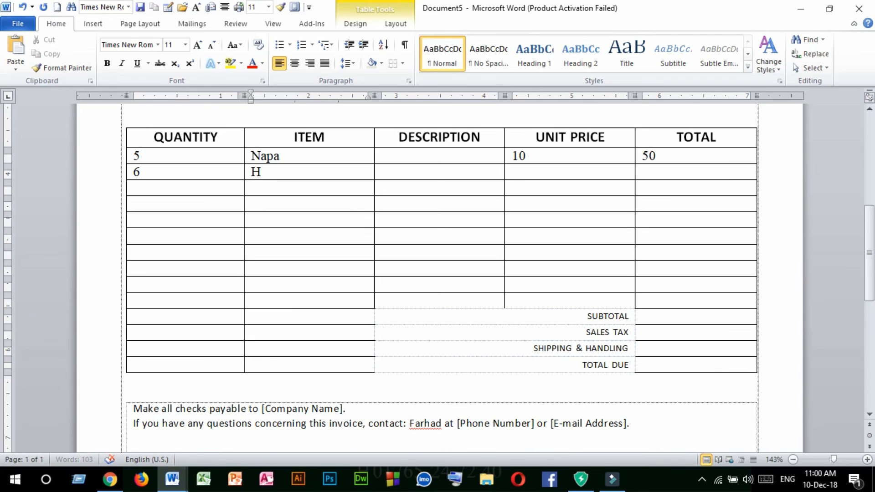
{"action": "type", "text": "istachin"}
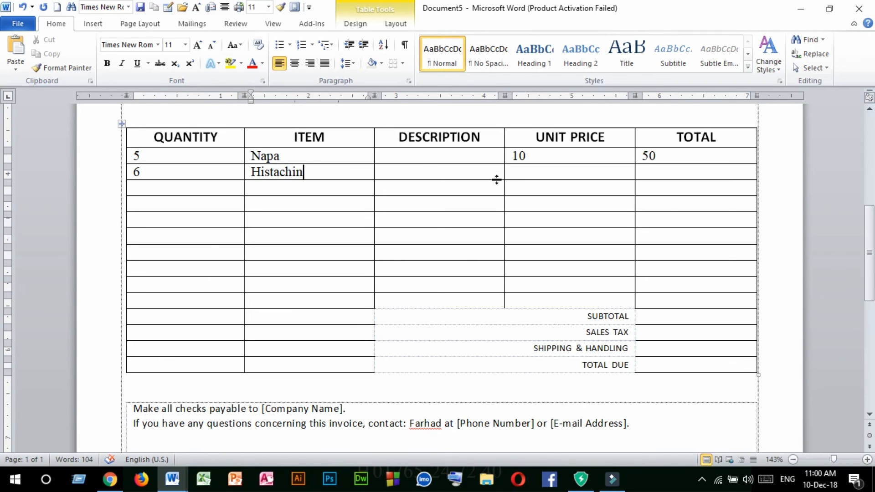
Step: Fill in the Histachin row with a unit price of 5 and a total of 30
{"action": "left_click", "coordinate": [529, 172]}
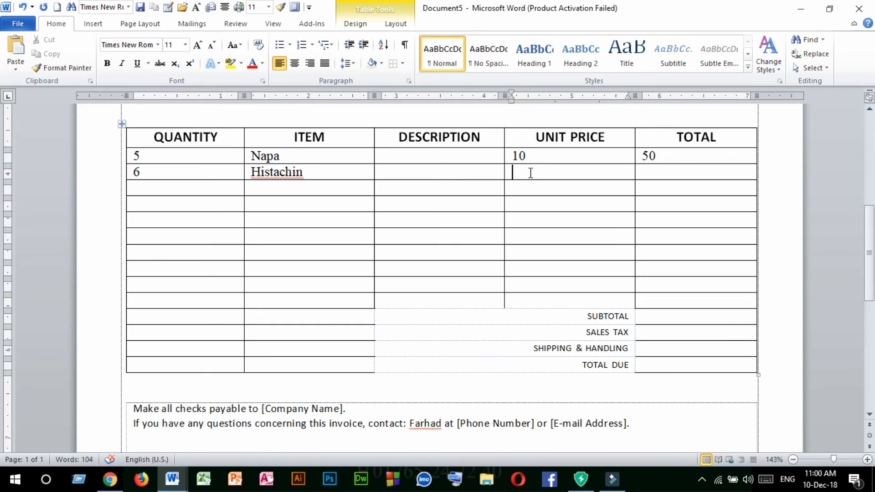
{"action": "type", "text": "5"}
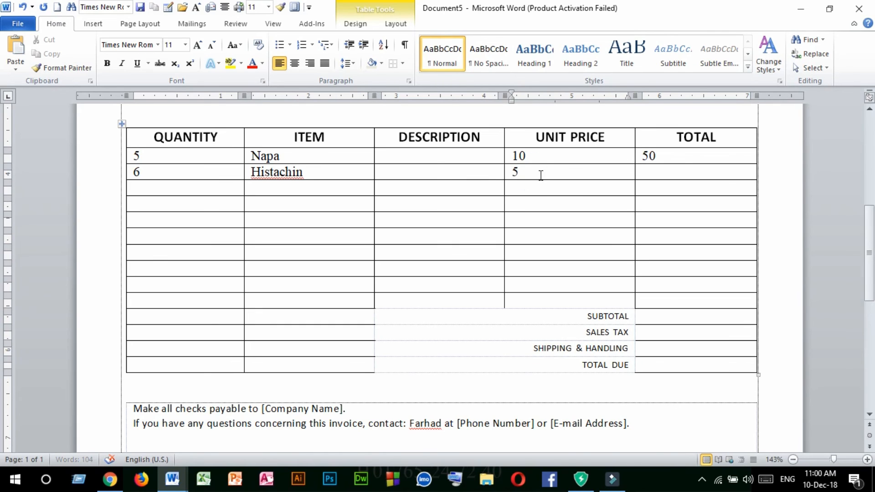
{"action": "left_click", "coordinate": [652, 173]}
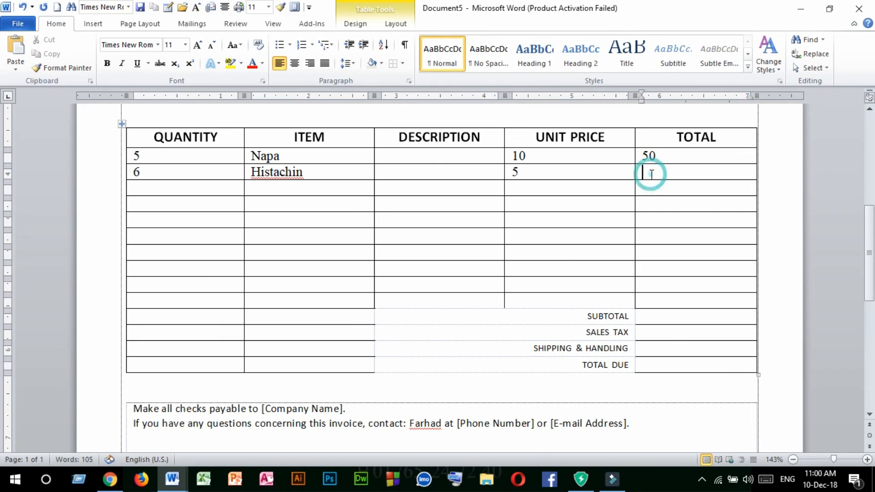
{"action": "type", "text": "30"}
Step: Insert the formula =SUM(ABOVE) in the TOTAL column cell beside SUBTOTAL
{"action": "left_click", "coordinate": [656, 187]}
{"action": "left_click", "coordinate": [658, 302]}
{"action": "left_click", "coordinate": [649, 316]}
{"action": "left_click", "coordinate": [395, 24]}
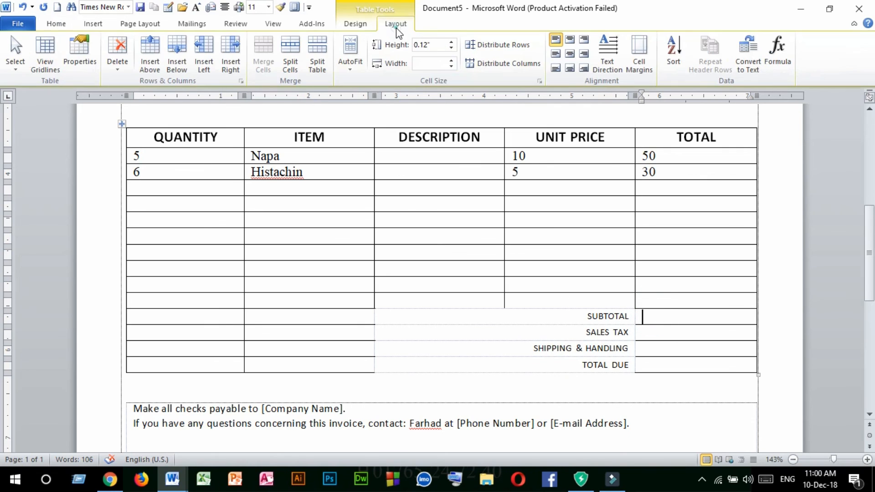
{"action": "left_click", "coordinate": [789, 47]}
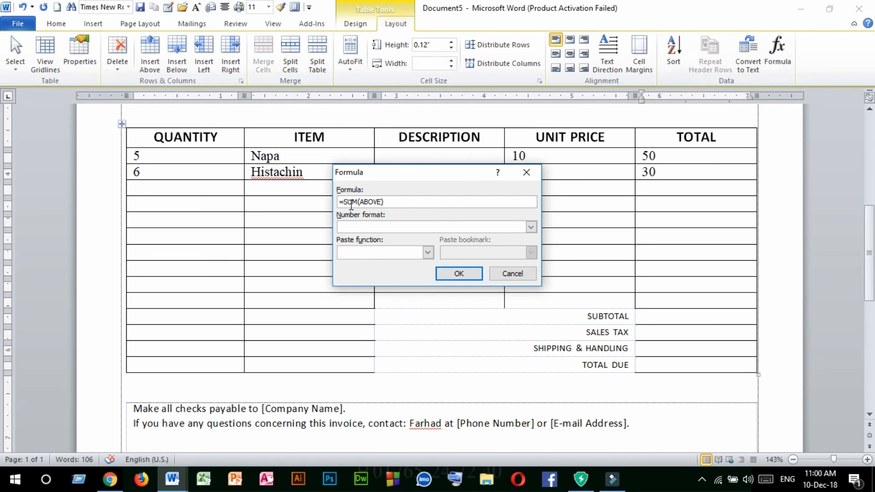
{"action": "left_click", "coordinate": [465, 275]}
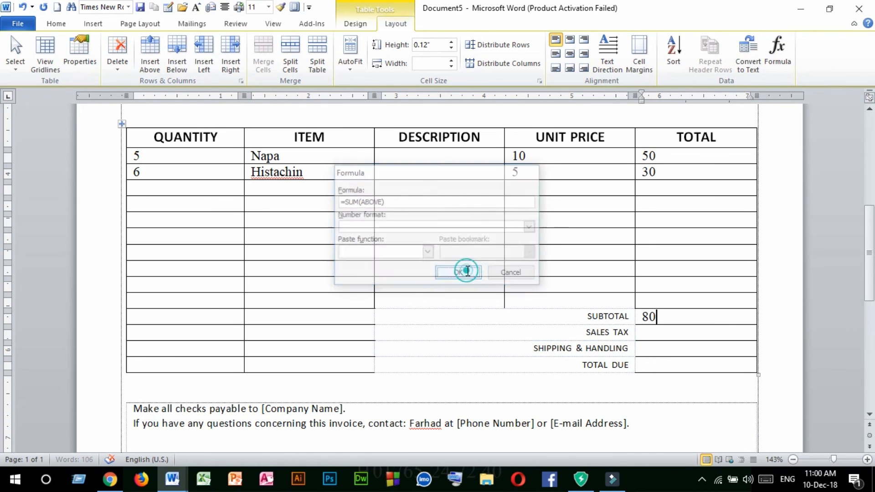
{"action": "left_click_drag", "start_coordinate": [663, 317], "coordinate": [611, 316]}
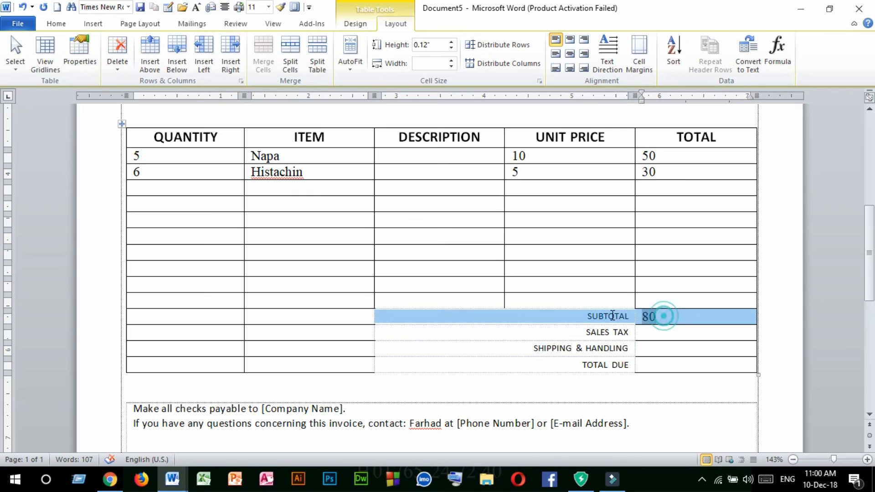
{"action": "left_click", "coordinate": [658, 333]}
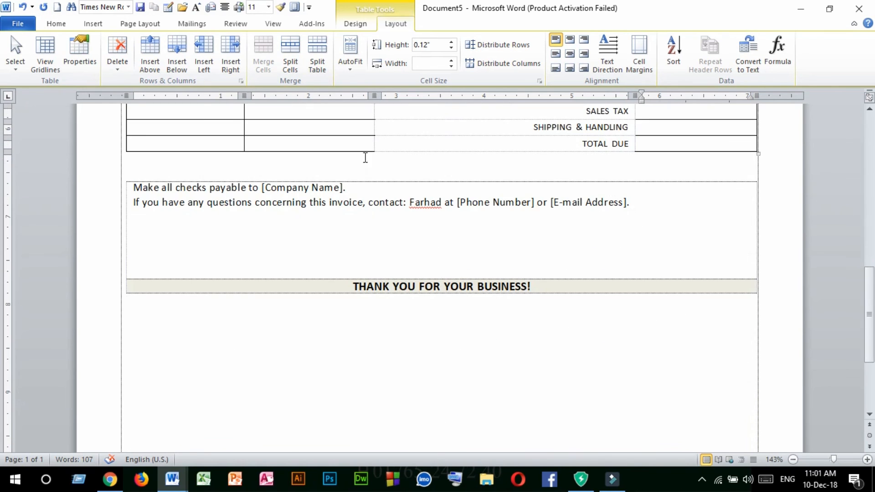
Step: Look over the whole invoice at a larger zoom, from the company header to the thank-you footer
{"action": "scroll", "coordinate": [363, 156], "scroll_direction": "down", "scroll_amount": 5}
{"action": "scroll", "coordinate": [421, 248], "scroll_direction": "up", "scroll_amount": 5}
{"action": "scroll", "coordinate": [421, 248], "scroll_direction": "up", "scroll_amount": 8}
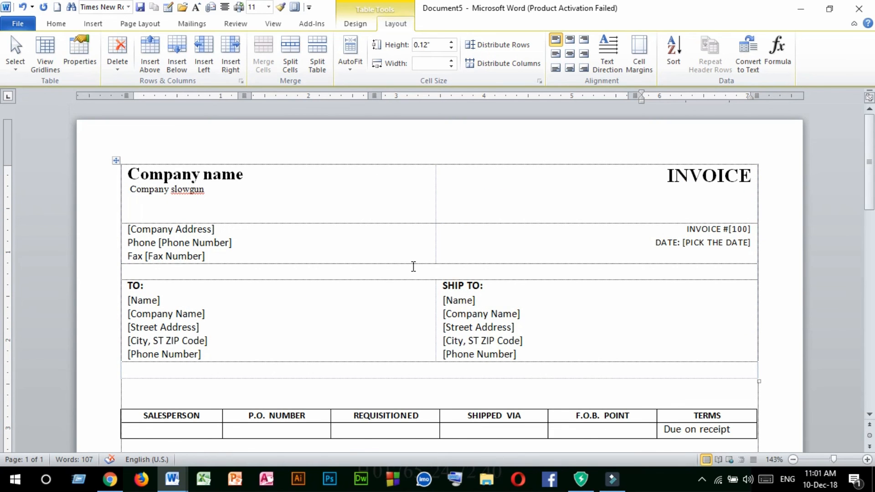
{"action": "scroll", "coordinate": [413, 267], "scroll_direction": "up", "scroll_amount": 3, "text": "ctrl"}
{"action": "scroll", "coordinate": [423, 268], "scroll_direction": "down", "scroll_amount": 7}
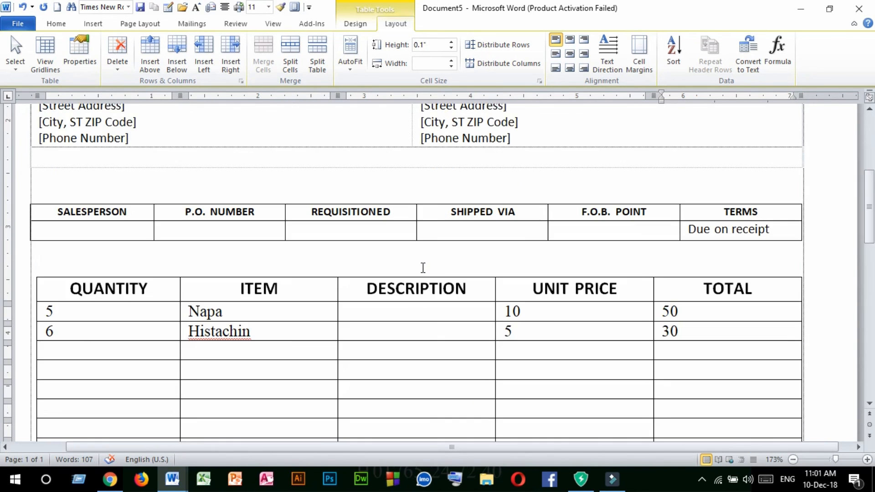
{"action": "scroll", "coordinate": [423, 268], "scroll_direction": "up", "scroll_amount": 3}
{"action": "scroll", "coordinate": [423, 268], "scroll_direction": "down", "scroll_amount": 9}
{"action": "scroll", "coordinate": [422, 269], "scroll_direction": "down", "scroll_amount": 3}
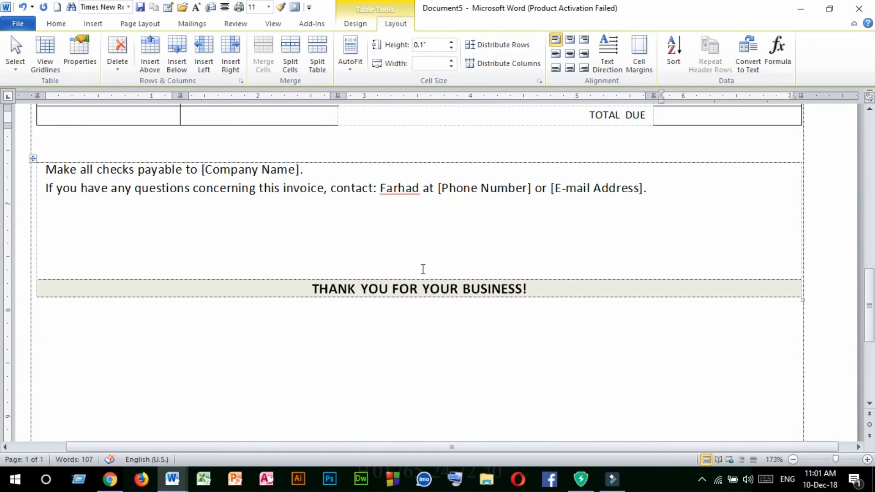
{"action": "scroll", "coordinate": [422, 269], "scroll_direction": "up", "scroll_amount": 12}
{"action": "scroll", "coordinate": [422, 269], "scroll_direction": "up", "scroll_amount": 2}
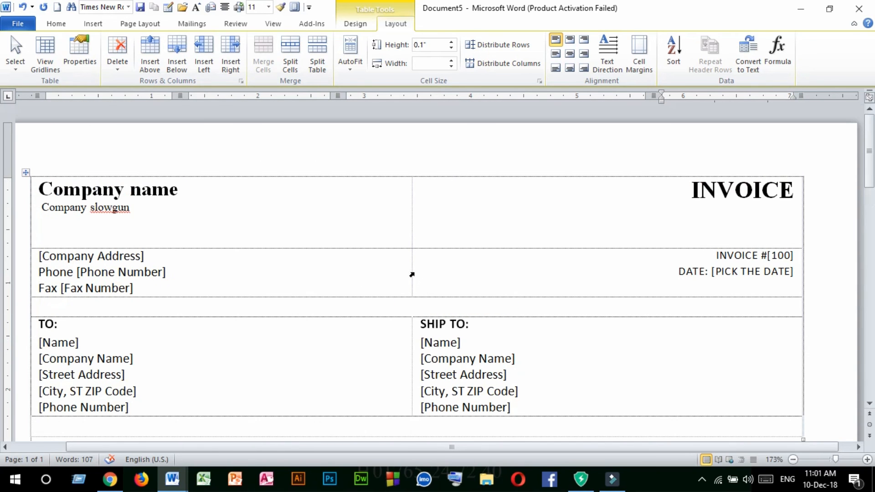
{"action": "scroll", "coordinate": [390, 272], "scroll_direction": "down", "scroll_amount": 3}
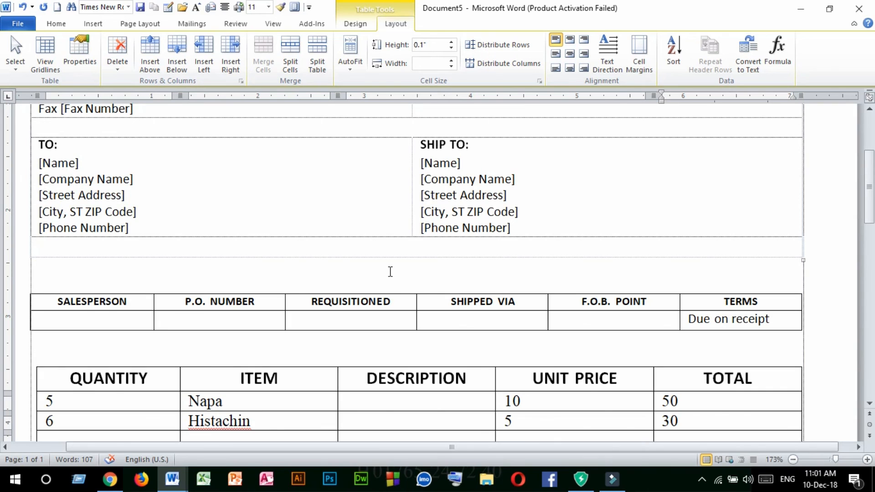
{"action": "scroll", "coordinate": [390, 271], "scroll_direction": "up", "scroll_amount": 3}
{"action": "scroll", "coordinate": [390, 272], "scroll_direction": "down", "scroll_amount": 18}
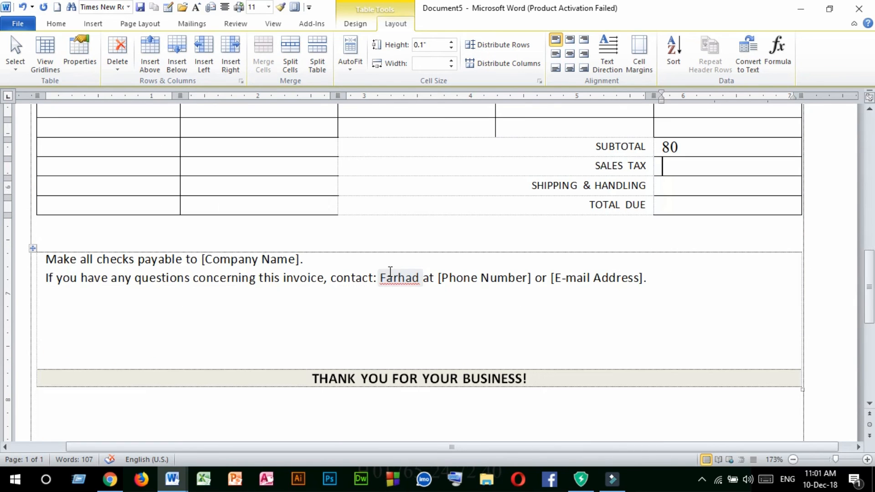
{"action": "scroll", "coordinate": [390, 272], "scroll_direction": "down", "scroll_amount": 4}
{"action": "scroll", "coordinate": [392, 272], "scroll_direction": "up", "scroll_amount": 4}
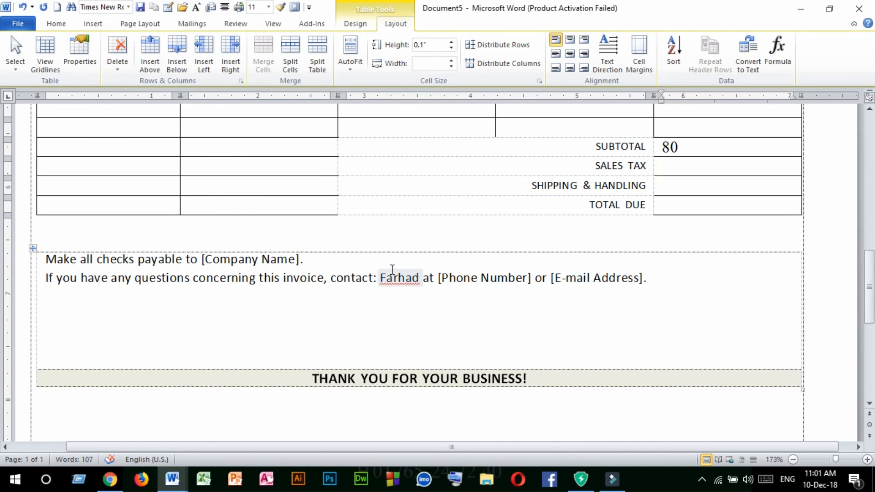